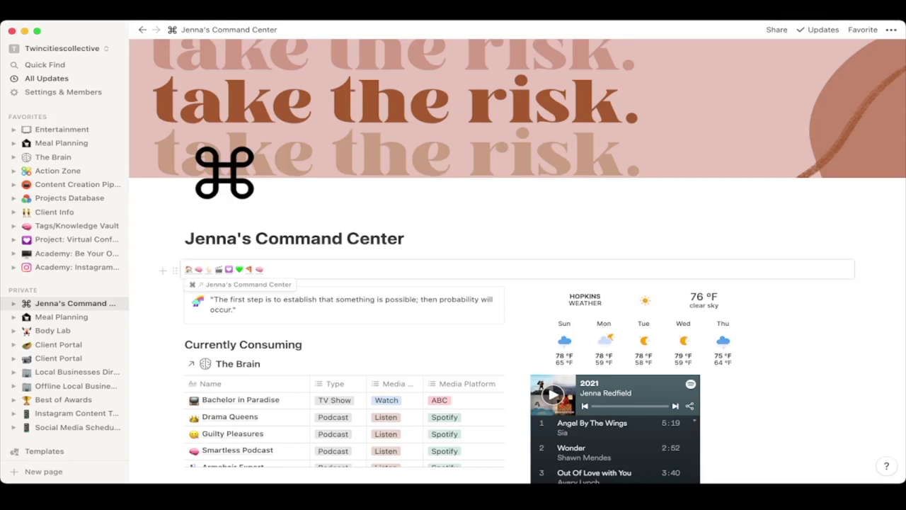
- Look up the Synced block option for a new line below the emoji navigation row, and remove the empty line
click(175, 269)
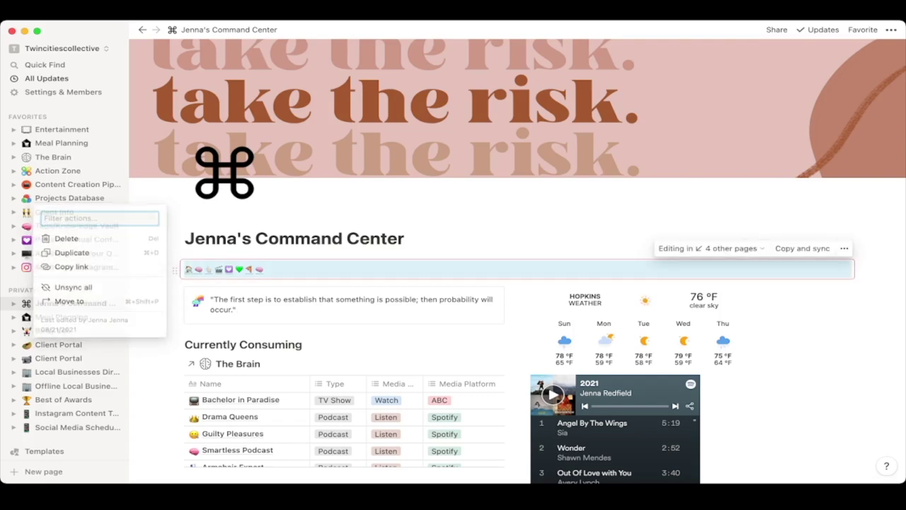
key(Escape)
click(162, 270)
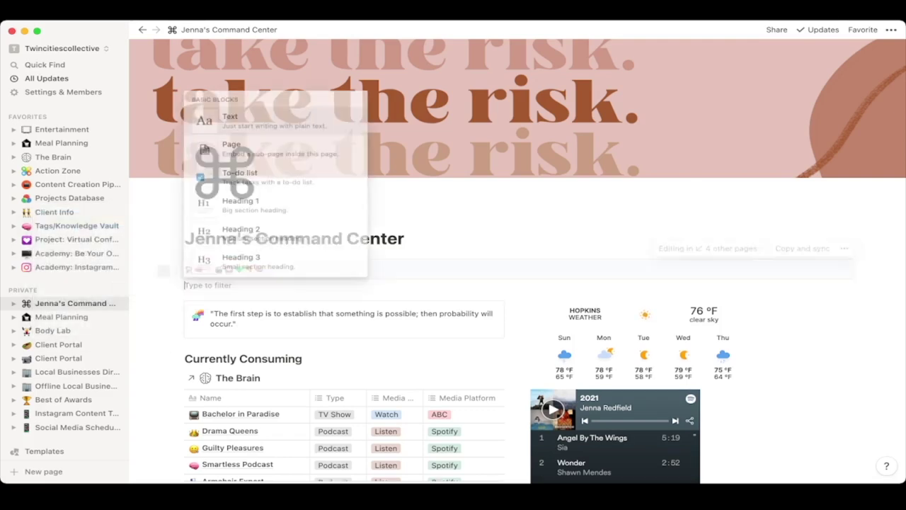
scroll(357, 240, down, 3)
scroll(357, 213, down, 10)
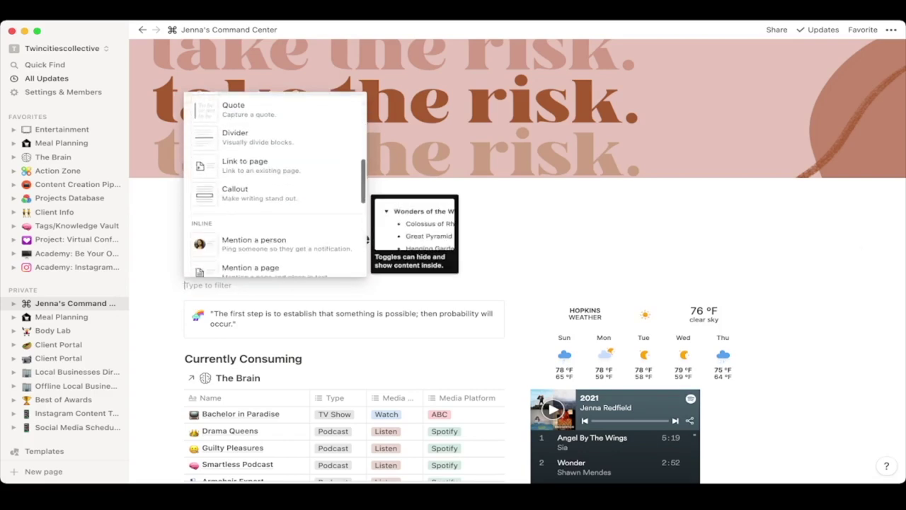
scroll(363, 226, down, 6)
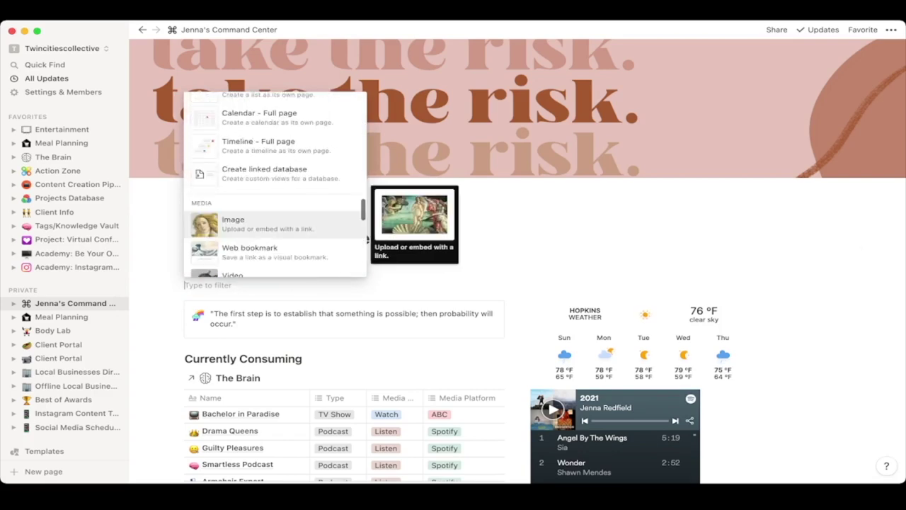
scroll(364, 234, up, 2)
scroll(363, 236, down, 10)
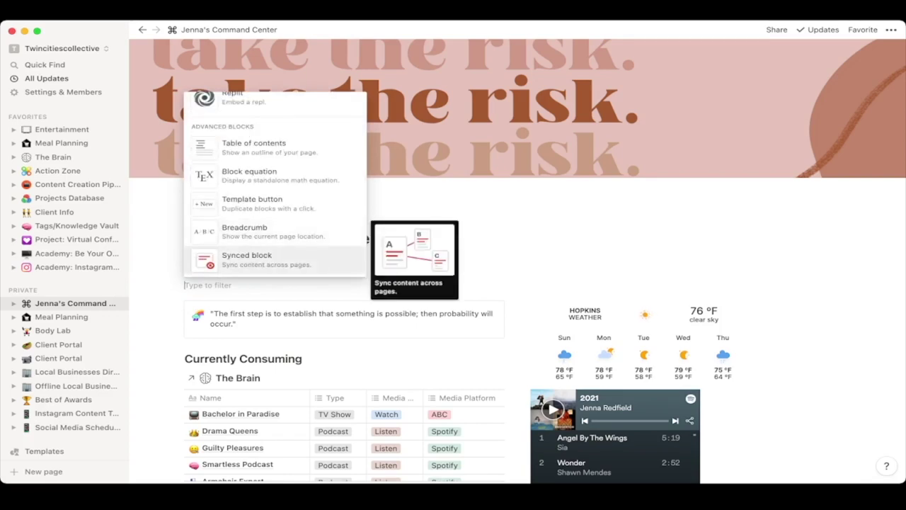
key(Return)
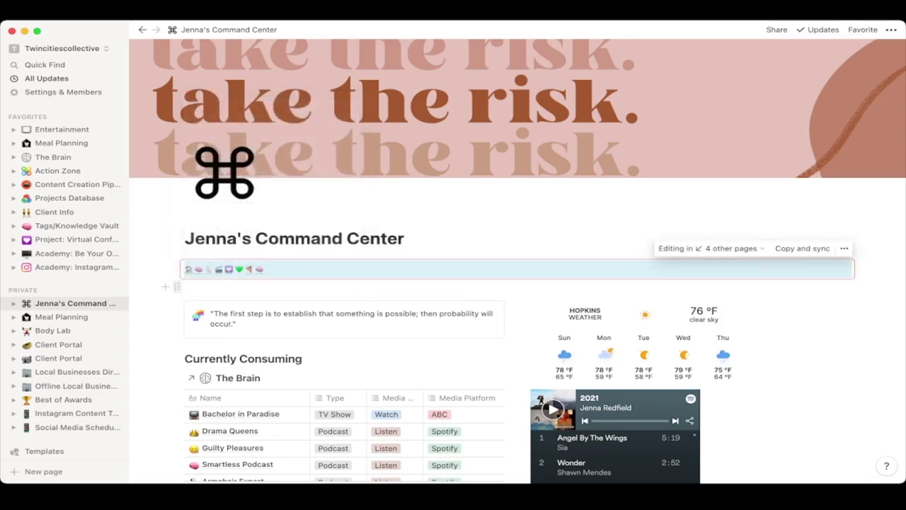
click(177, 285)
key(Delete)
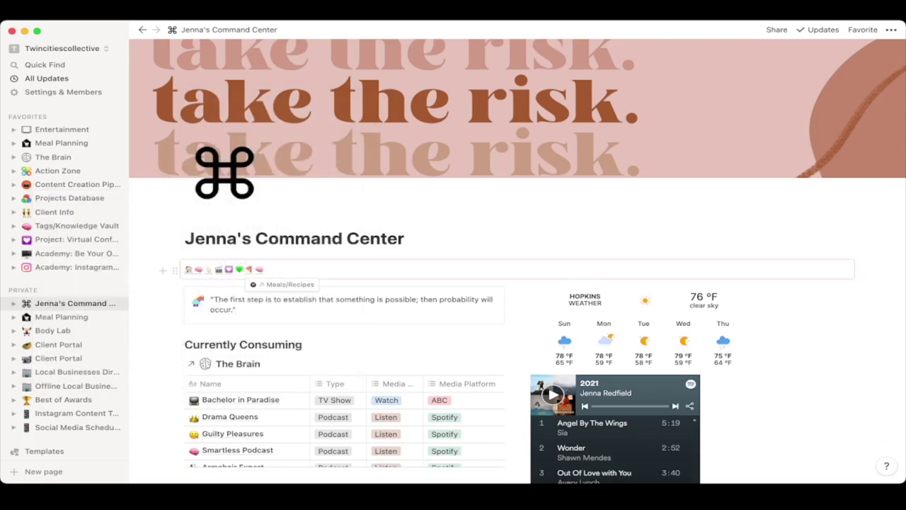
- Insert an emoji at the end of the synced emoji navigation row, select it, and delete it again
click(264, 269)
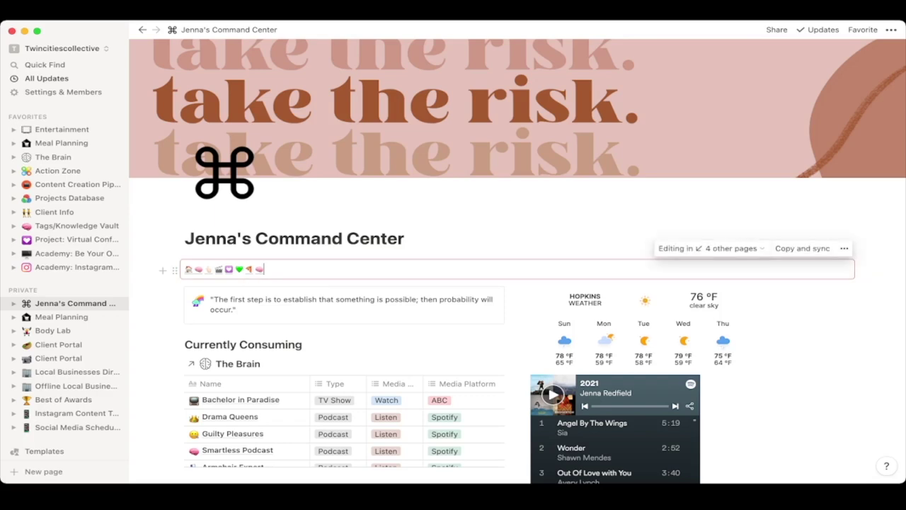
text(/eomi)
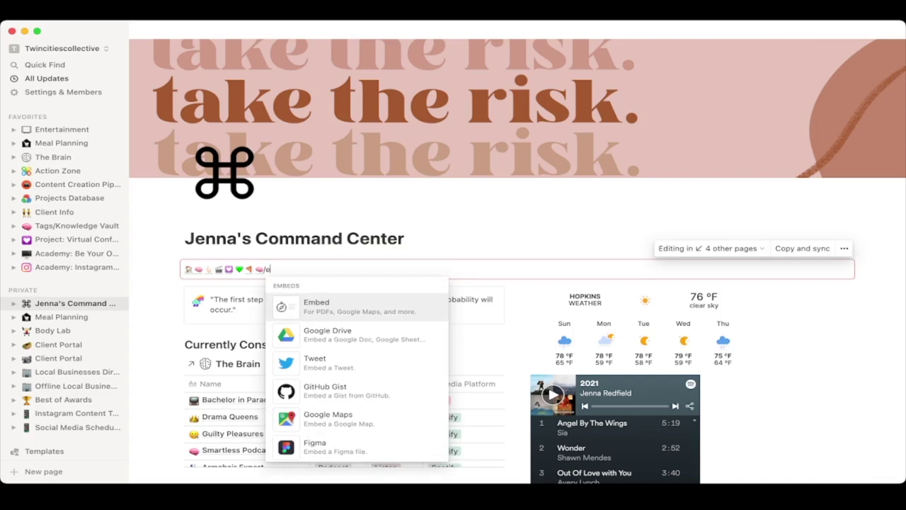
key(BackSpace)
key(BackSpace)
key(BackSpace)
text(moji)
key(Return)
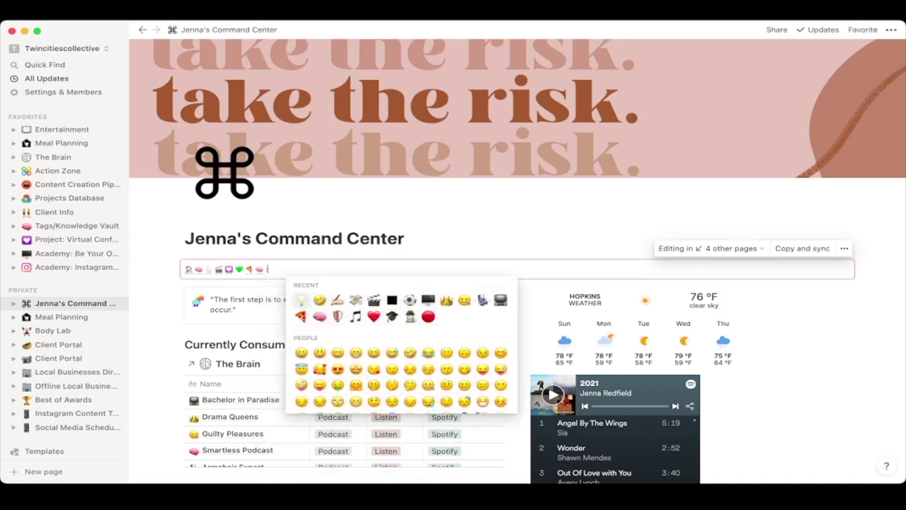
key(Return)
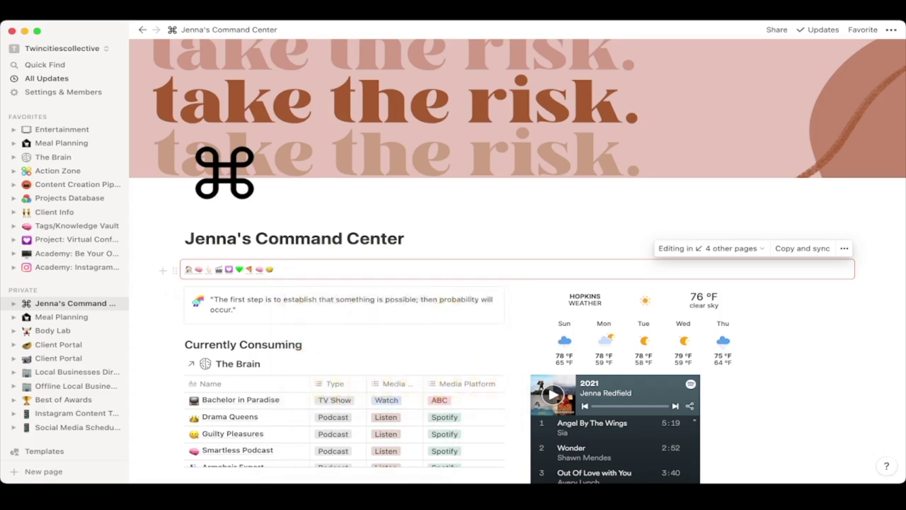
key(shift+Left)
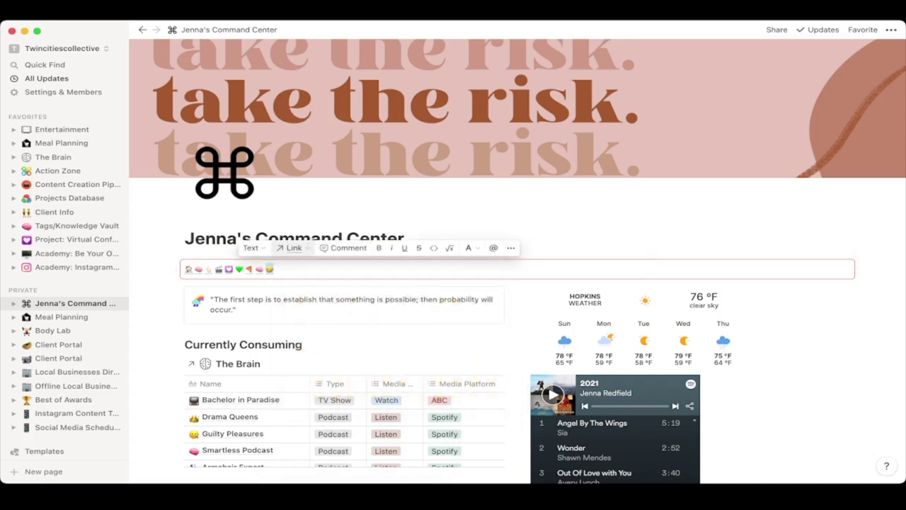
key(BackSpace)
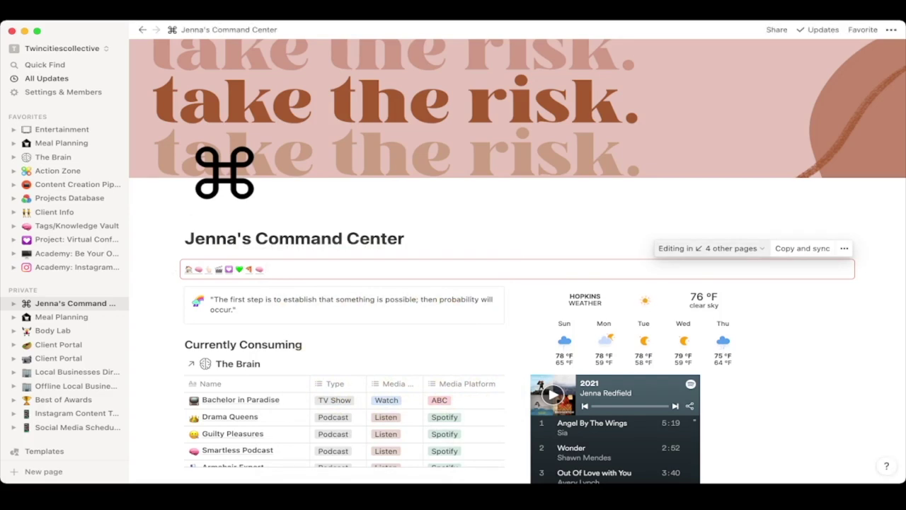
- Examine the Currently Consuming list and the publish-date filters of the Content Creation Production Pipeline
scroll(340, 360, down, 5)
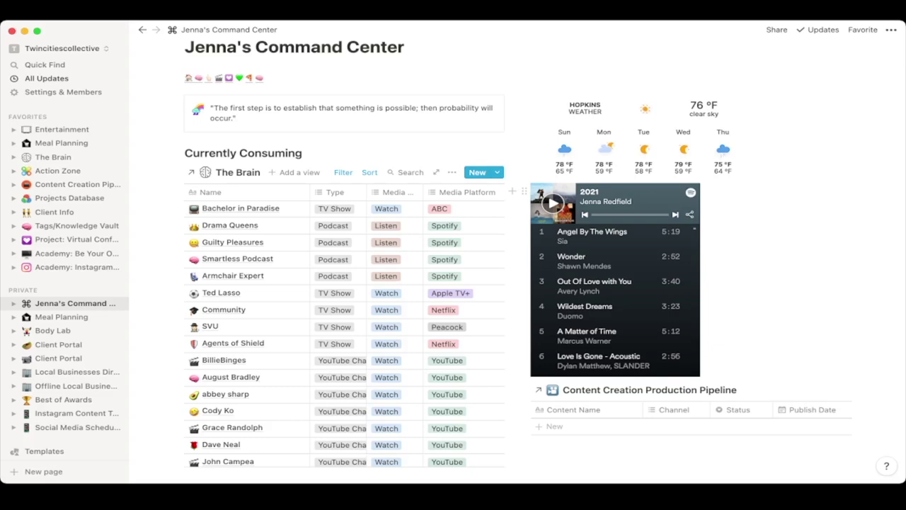
scroll(516, 255, down, 10)
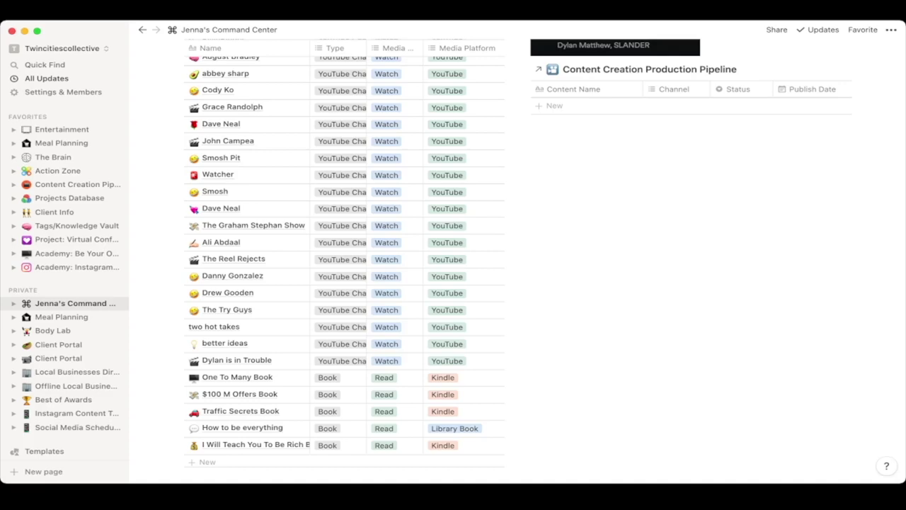
scroll(517, 255, up, 9)
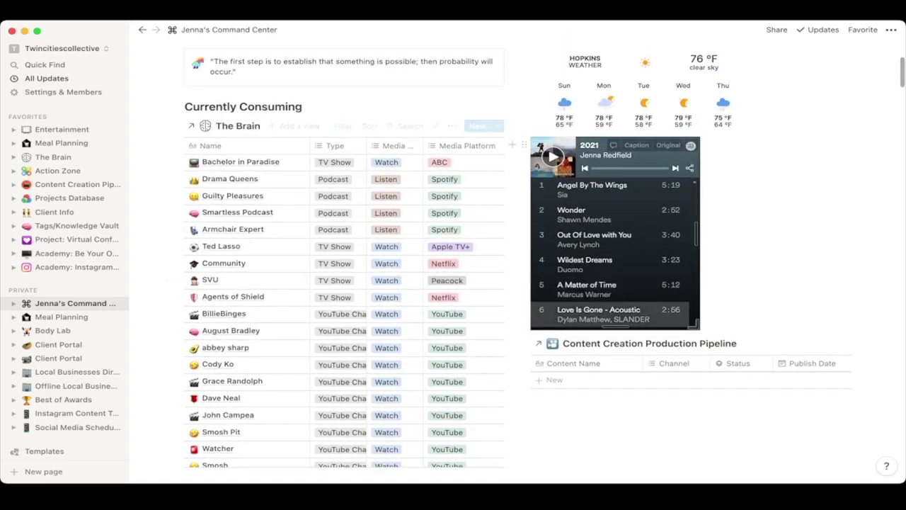
scroll(517, 269, down, 3)
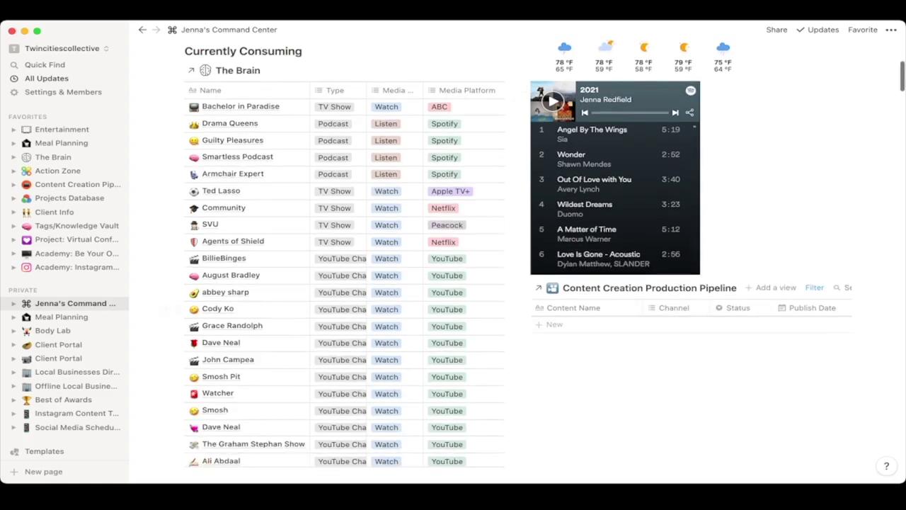
click(814, 253)
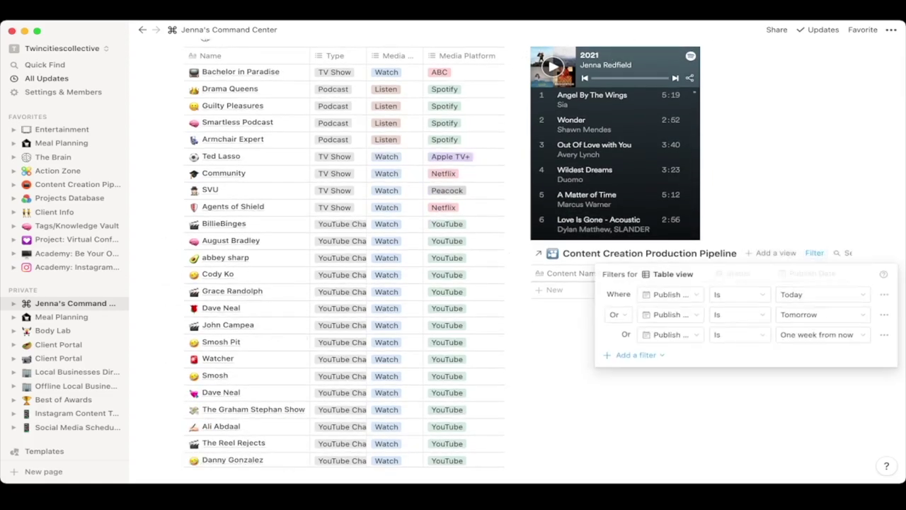
key(Escape)
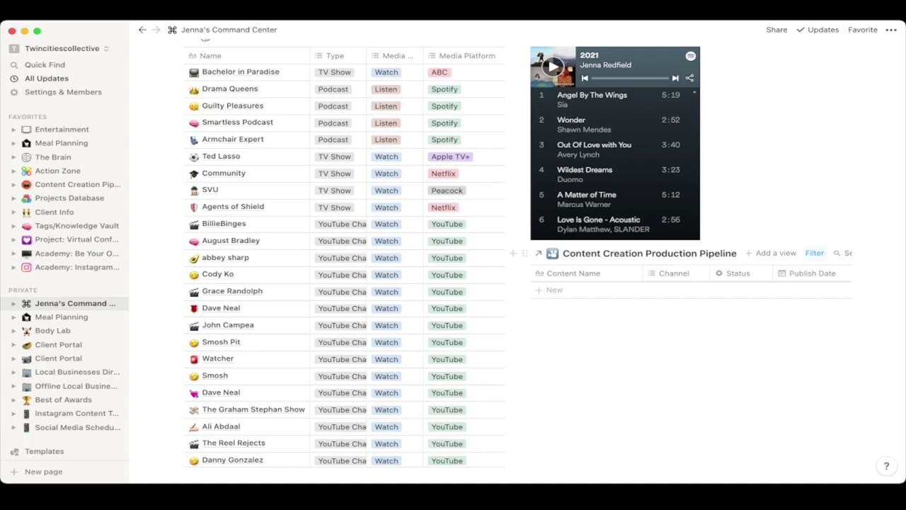
- Examine the status and do-date filters of the Action Items Database table
scroll(453, 262, down, 15)
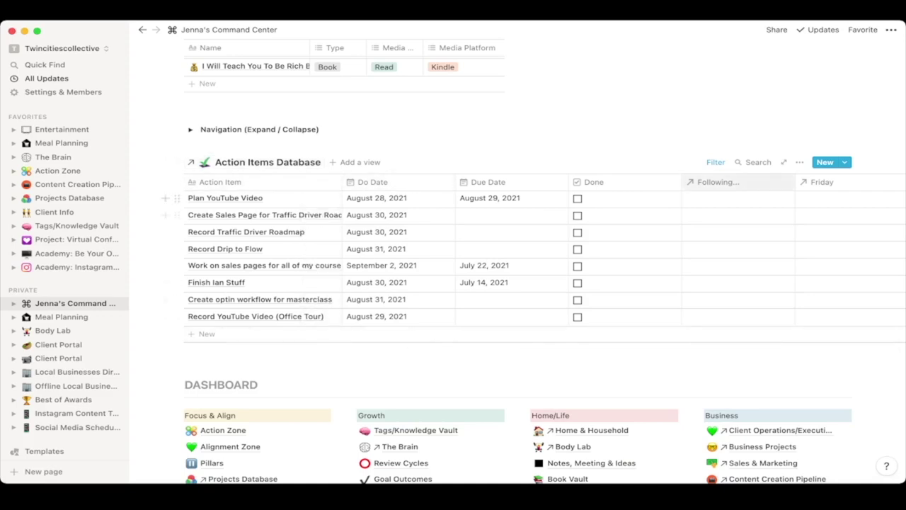
click(716, 162)
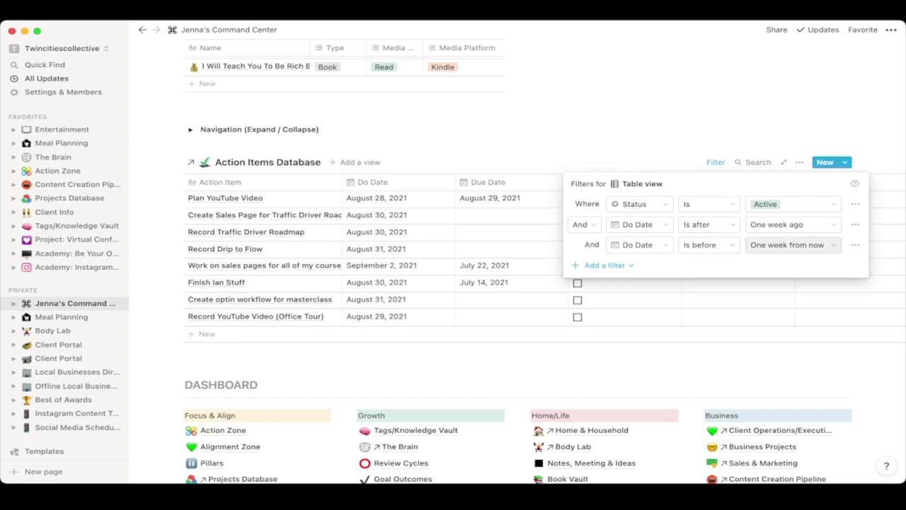
key(Escape)
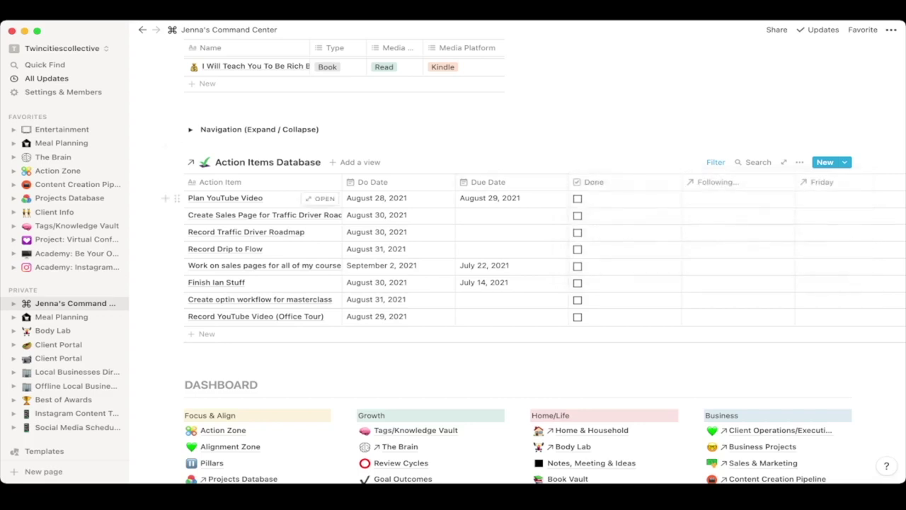
- Examine the properties of the Aug 29, 2021 entry in Daily Life Tracker & Habits, including its Recipe Link choices
scroll(248, 198, down, 5)
scroll(248, 198, down, 2)
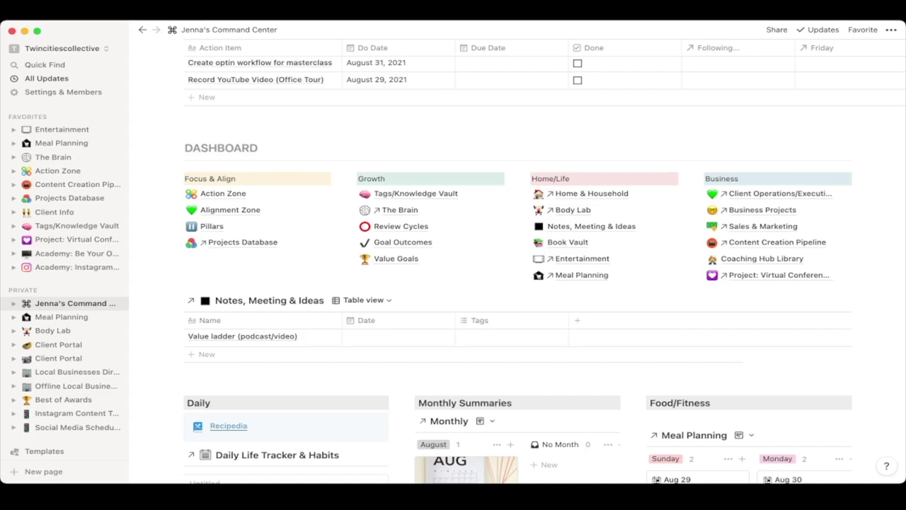
scroll(518, 272, down, 8)
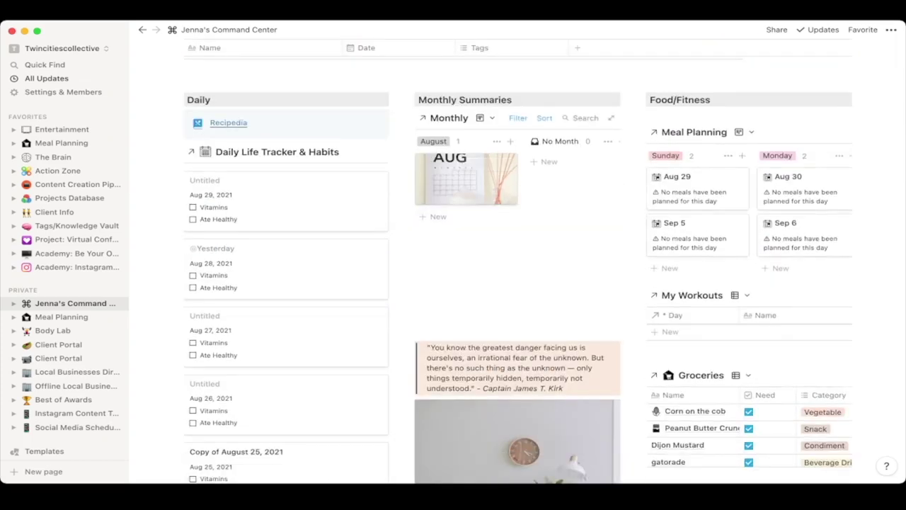
scroll(286, 283, down, 2)
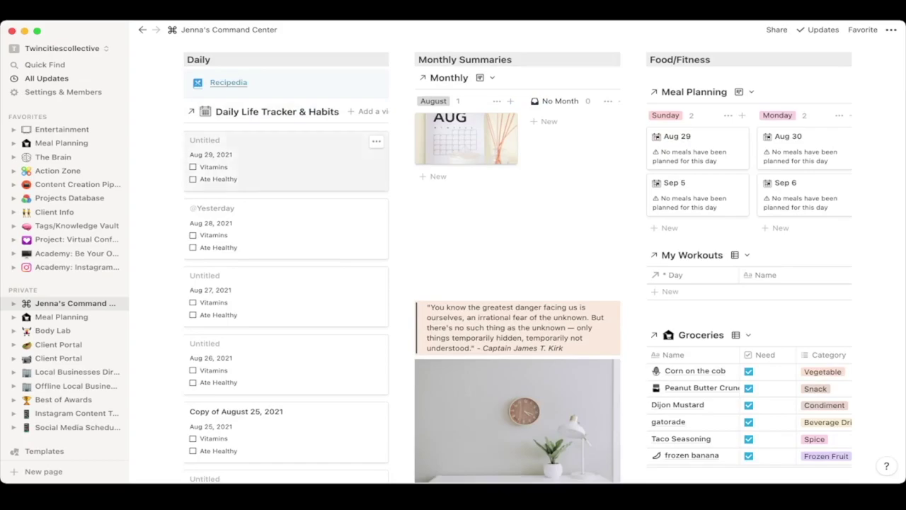
click(283, 163)
scroll(453, 255, down, 5)
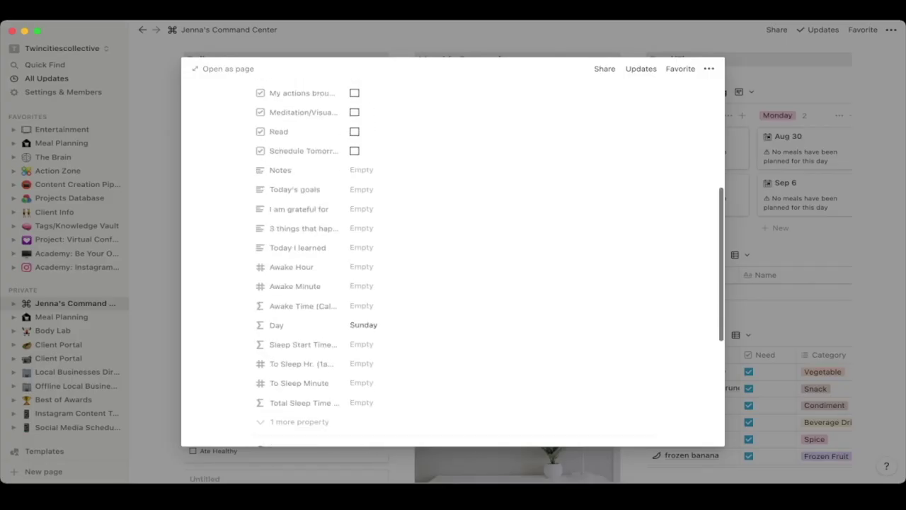
scroll(453, 255, down, 3)
scroll(453, 255, up, 10)
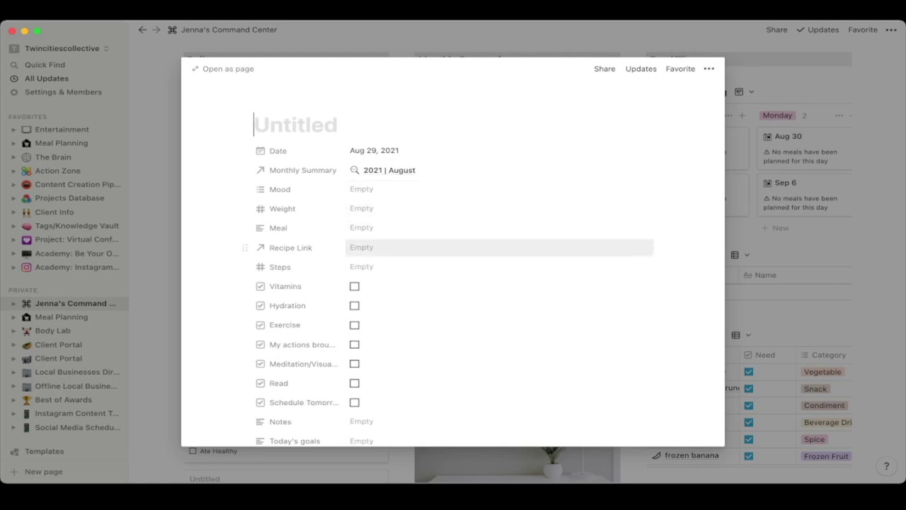
click(424, 247)
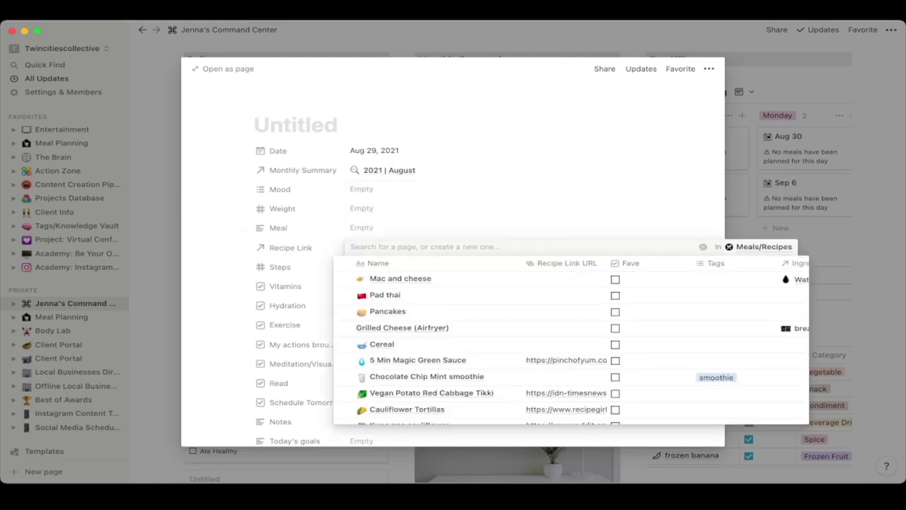
key(Escape)
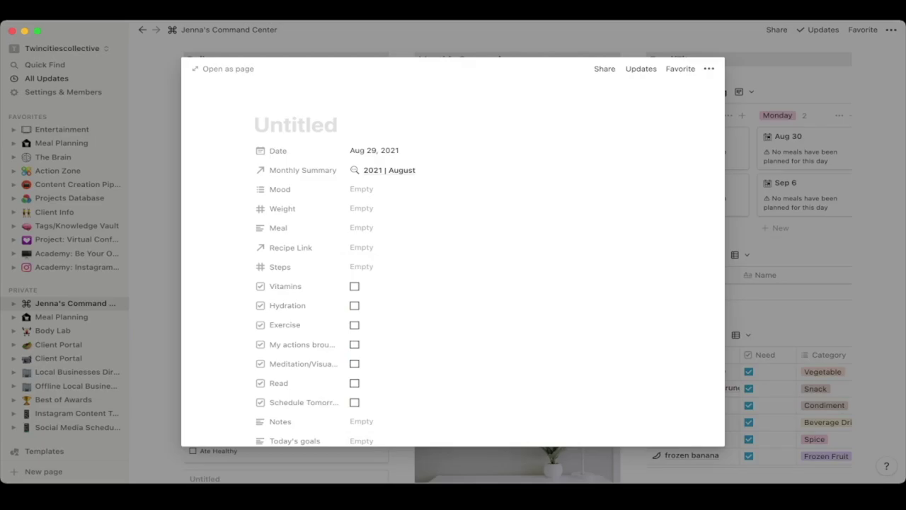
key(Escape)
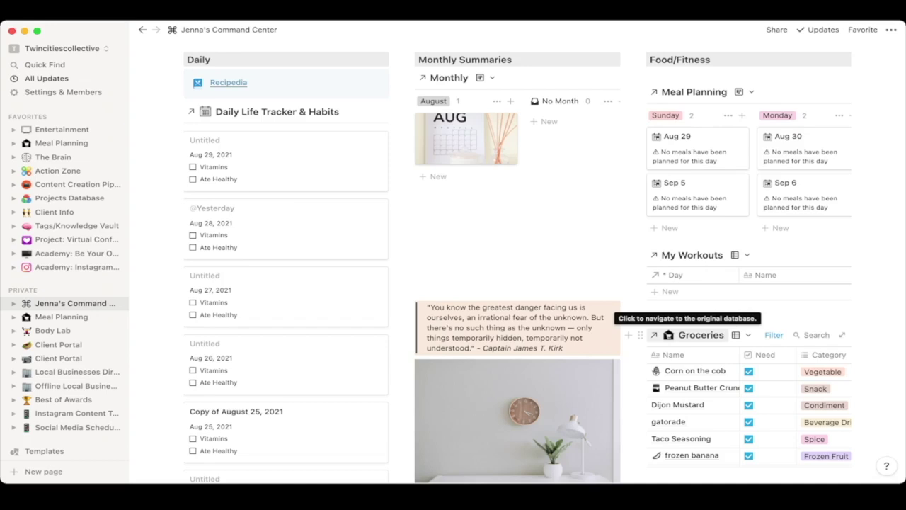
- Check the Groceries list and its filter, and look through the Projects, Tasks and Scratch Space sections
scroll(655, 332, down, 3)
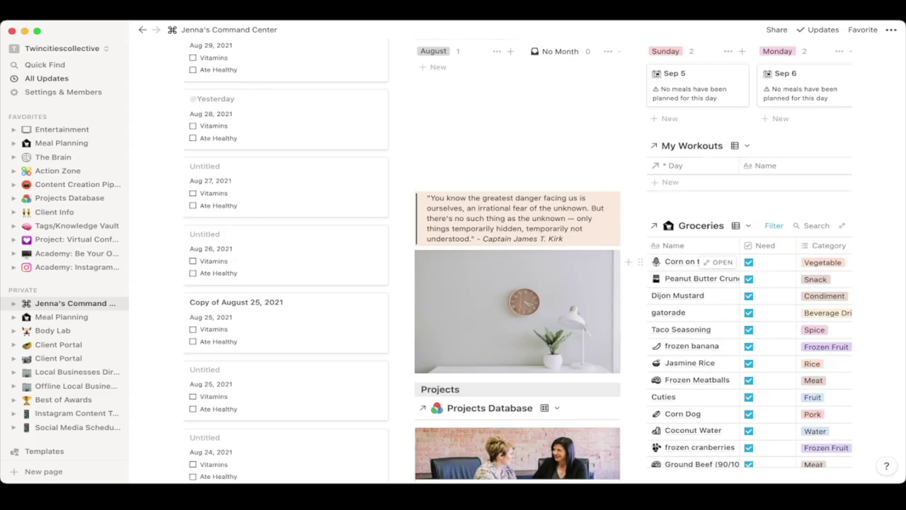
scroll(701, 298, down, 3)
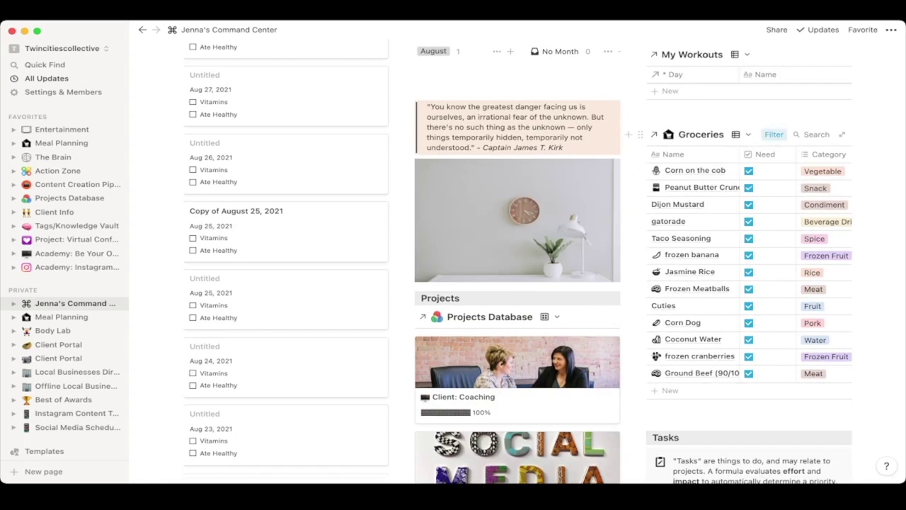
click(774, 134)
click(774, 134)
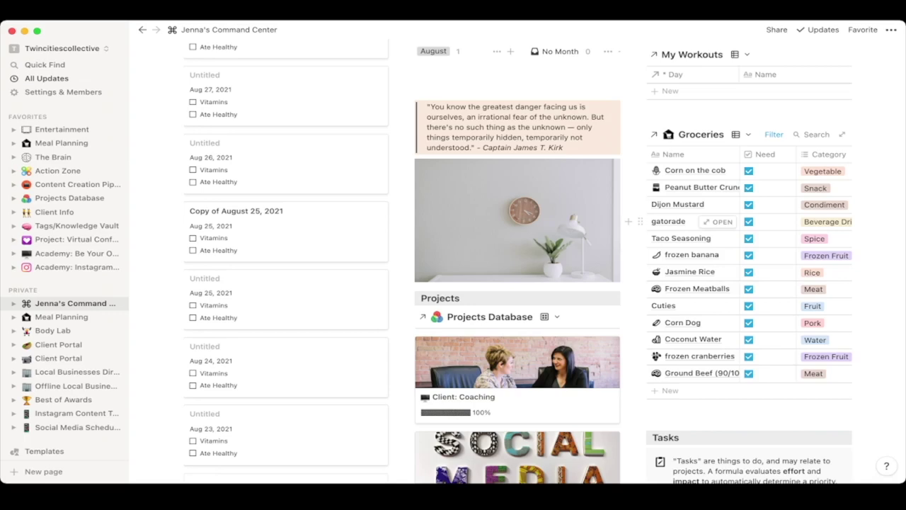
scroll(517, 261, down, 6)
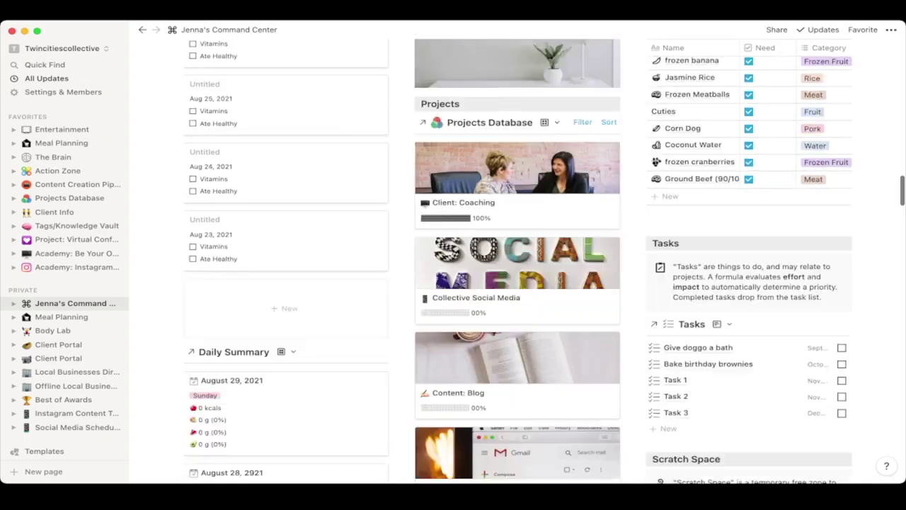
scroll(516, 262, down, 5)
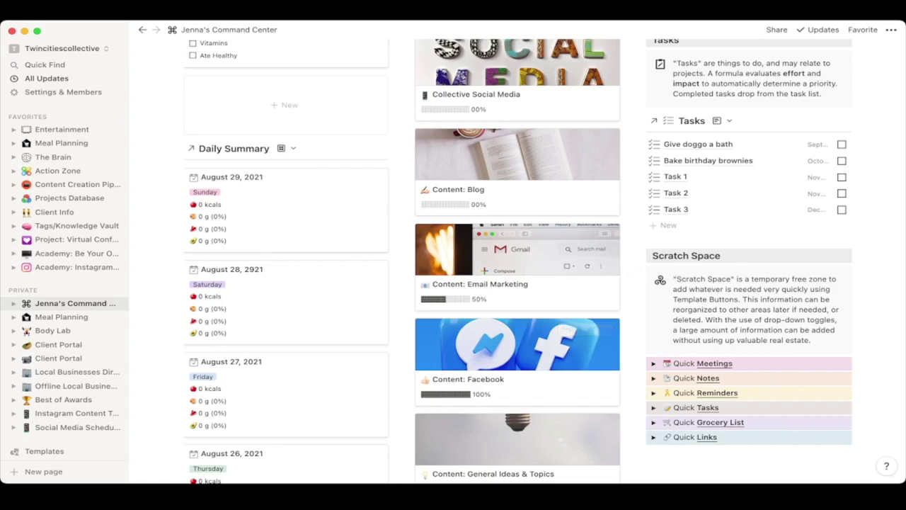
- Look over the Scratch Space section, briefly expanding and collapsing the Quick Meetings toggle
scroll(587, 332, down, 2)
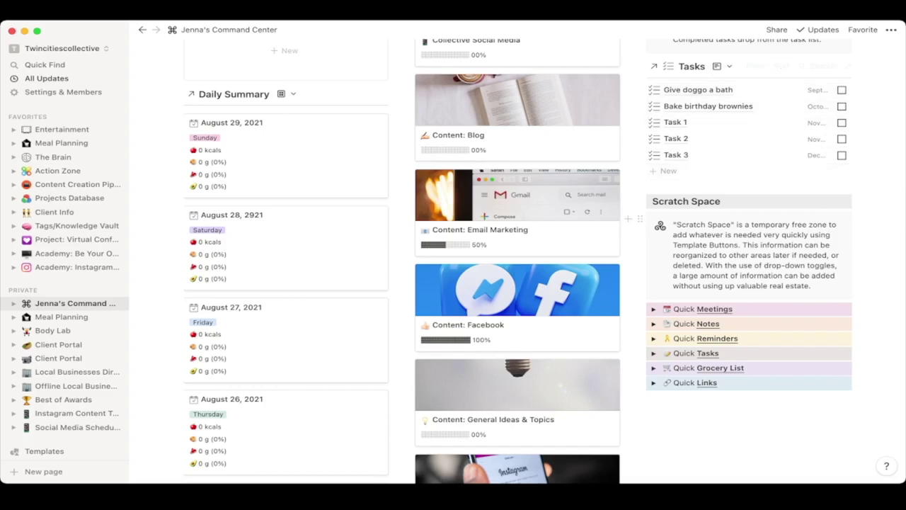
click(653, 309)
click(654, 309)
scroll(517, 283, down, 1)
scroll(633, 220, down, 4)
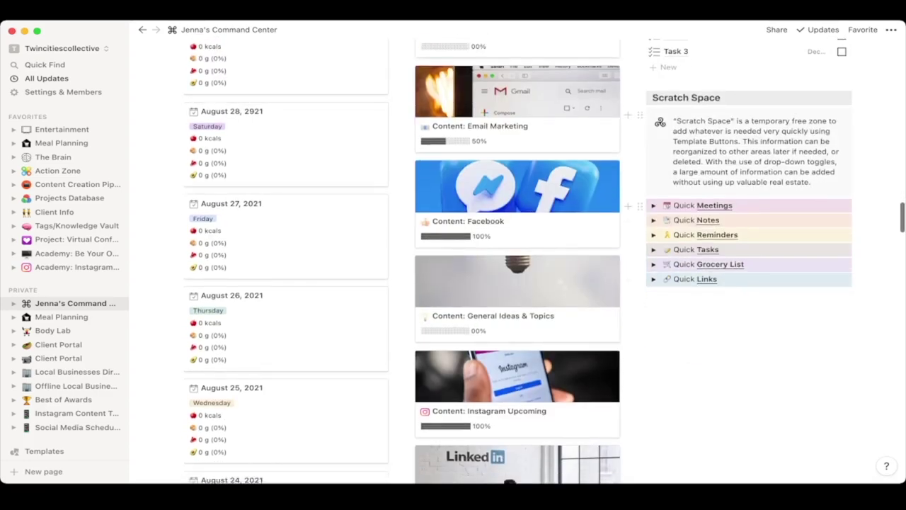
scroll(634, 219, down, 3)
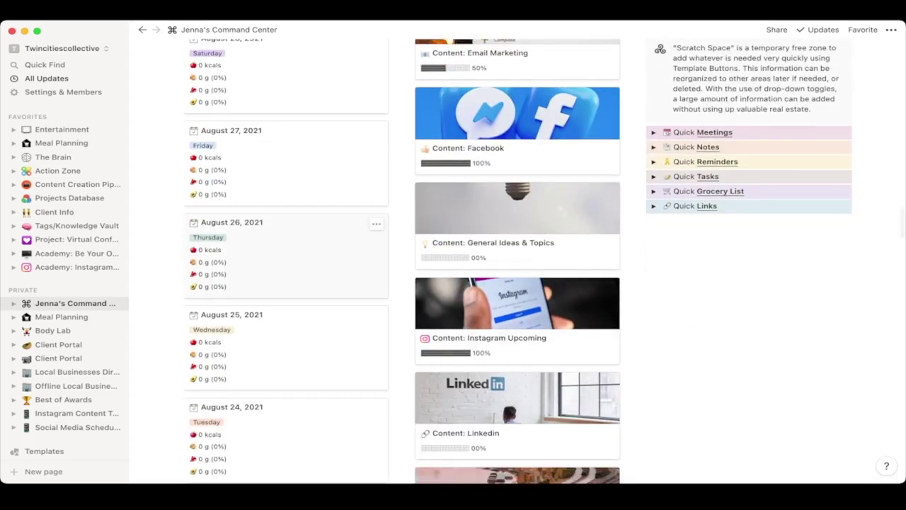
- Look through the Daily Summary entries, project cards and Tags/Knowledge Vault, and return to the start of the page
scroll(319, 227, up, 8)
scroll(517, 262, down, 4)
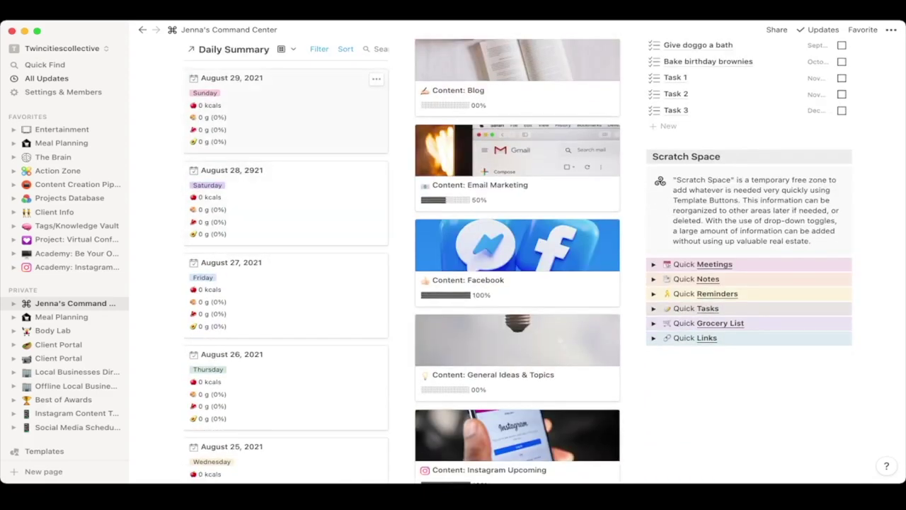
scroll(517, 262, down, 20)
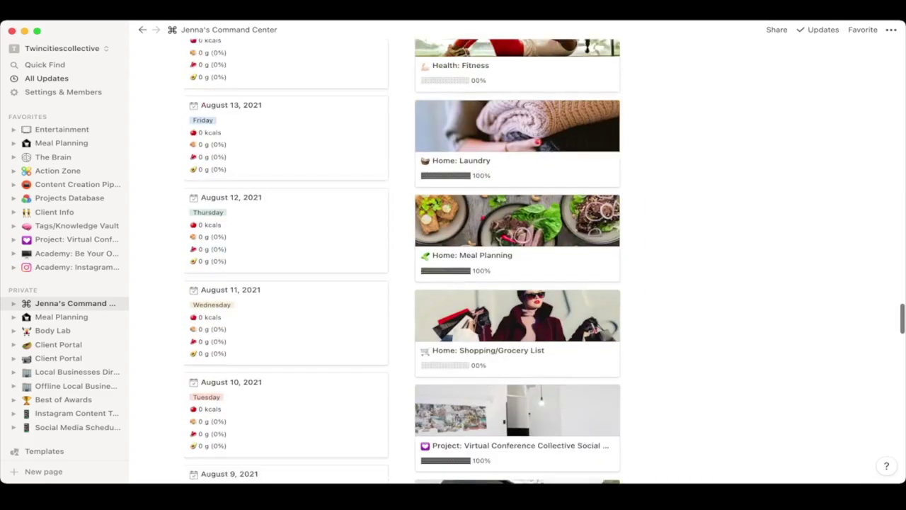
scroll(517, 262, down, 6)
scroll(517, 262, up, 9)
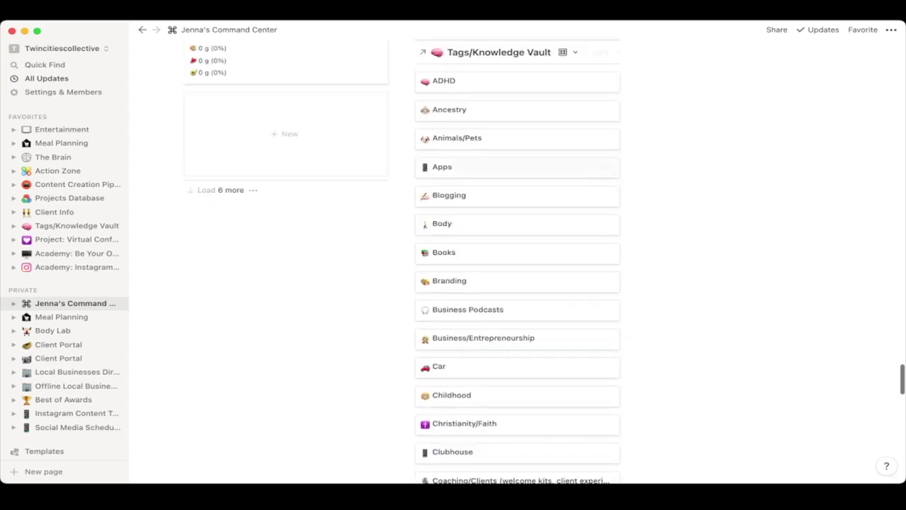
scroll(517, 262, up, 15)
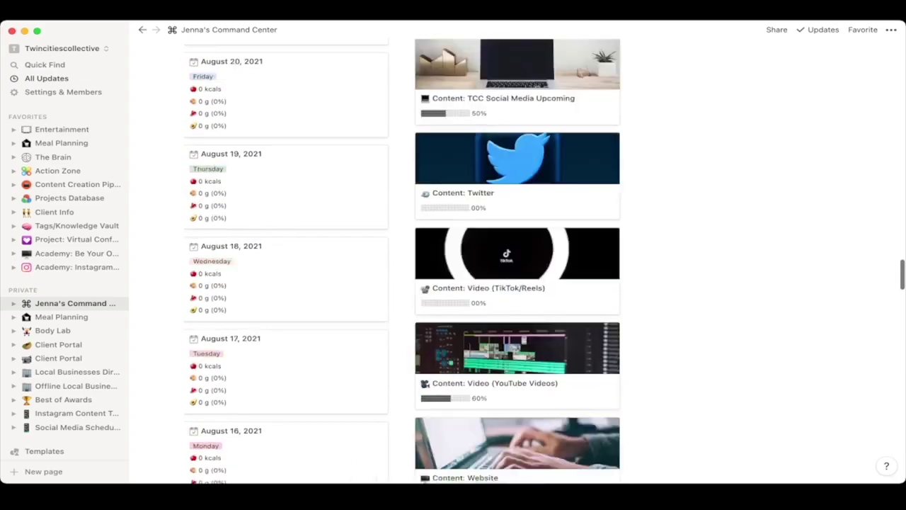
scroll(517, 262, up, 20)
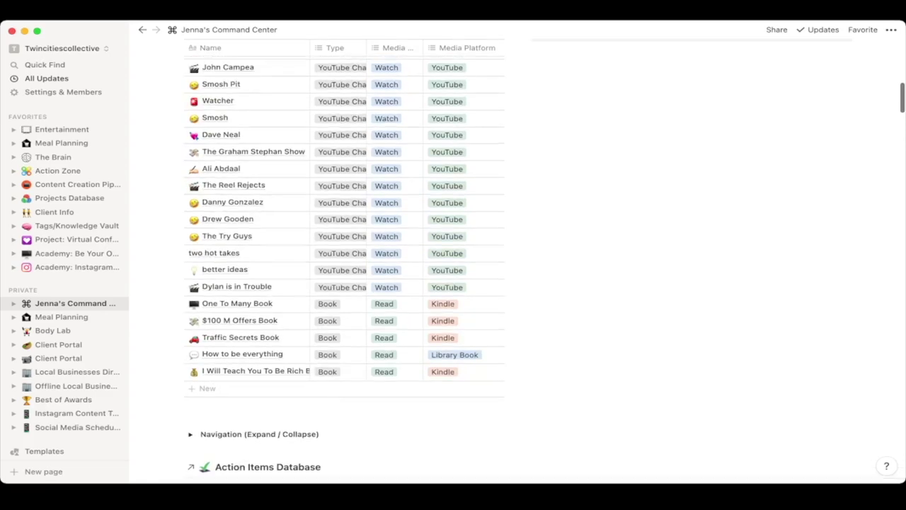
scroll(517, 262, up, 20)
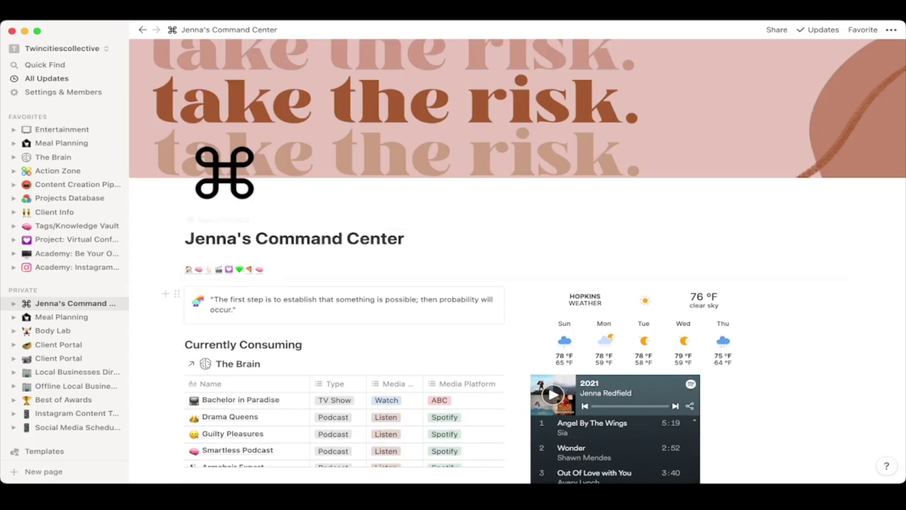
- Open the Meals/Recipes database from the Meal Planning page and browse its Lunch gallery to the end
click(63, 316)
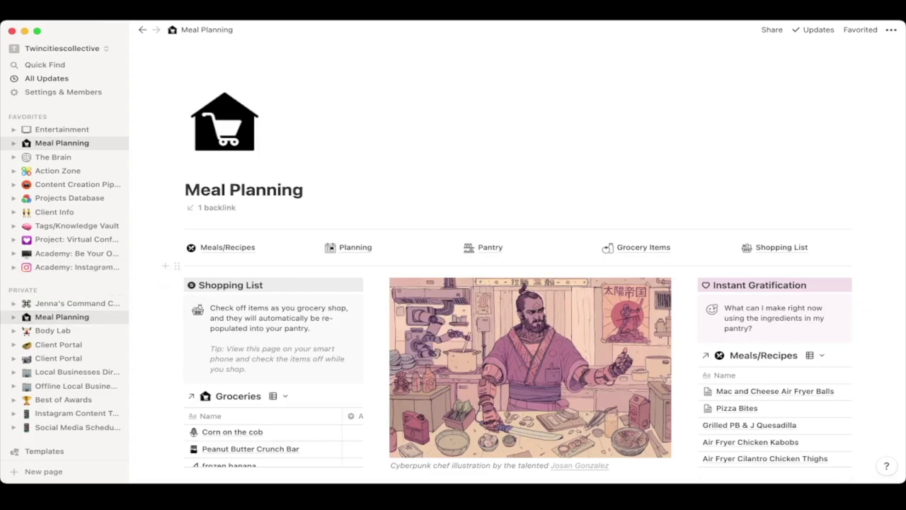
click(226, 247)
scroll(519, 269, down, 5)
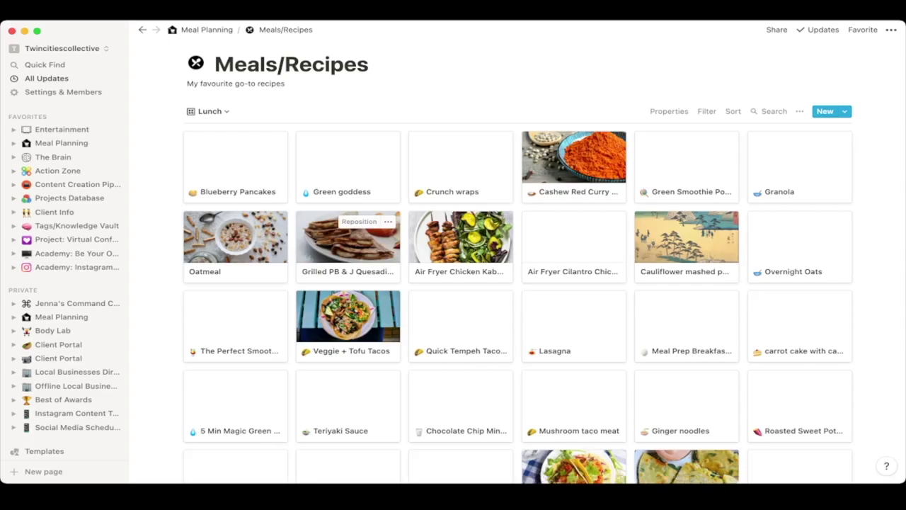
scroll(518, 269, down, 15)
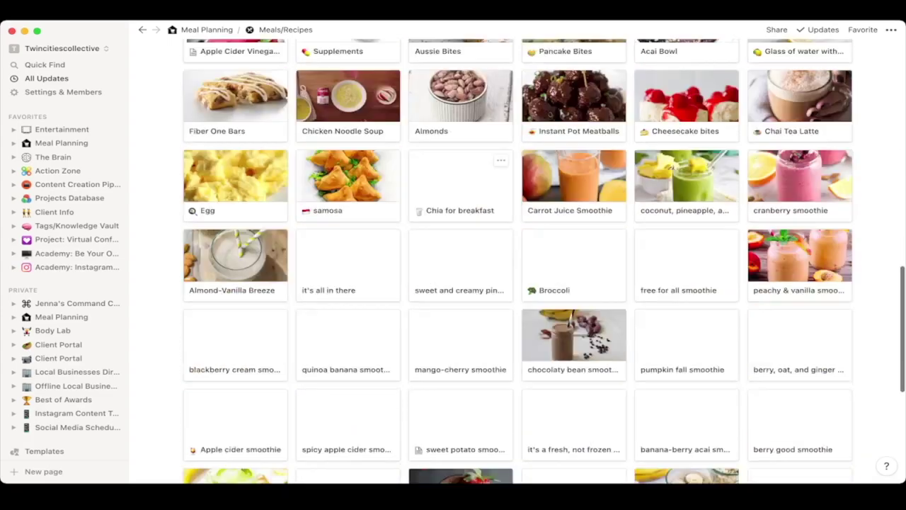
scroll(518, 269, down, 1)
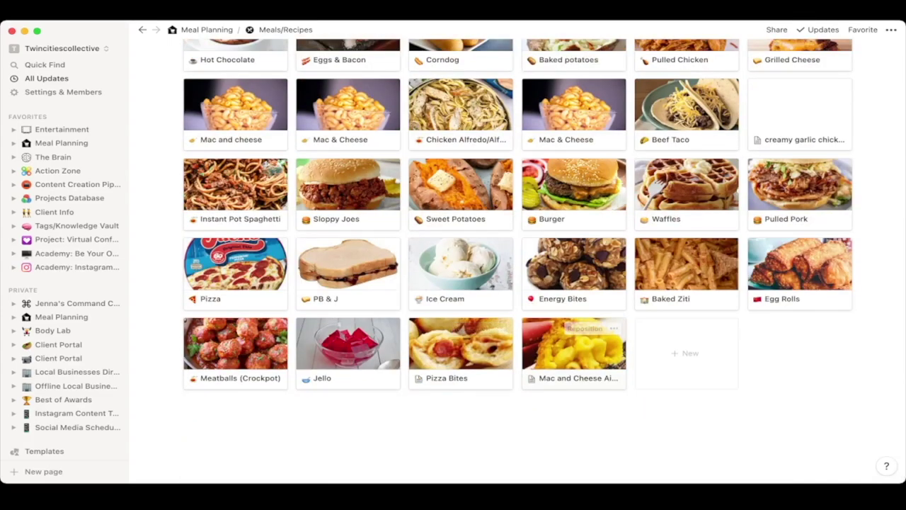
- Examine the properties, directions and ingredient list of the Mac and Cheese Air Fryer Balls recipe, and close it
click(574, 347)
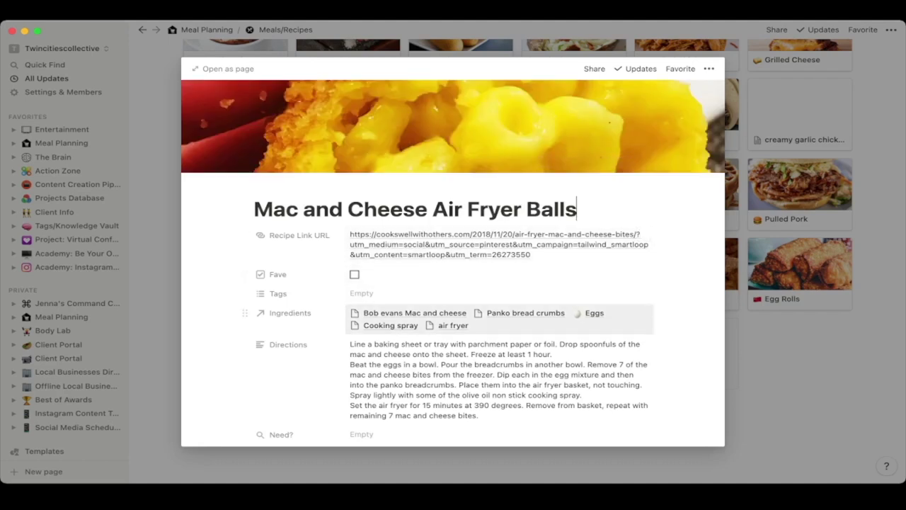
scroll(454, 319, down, 3)
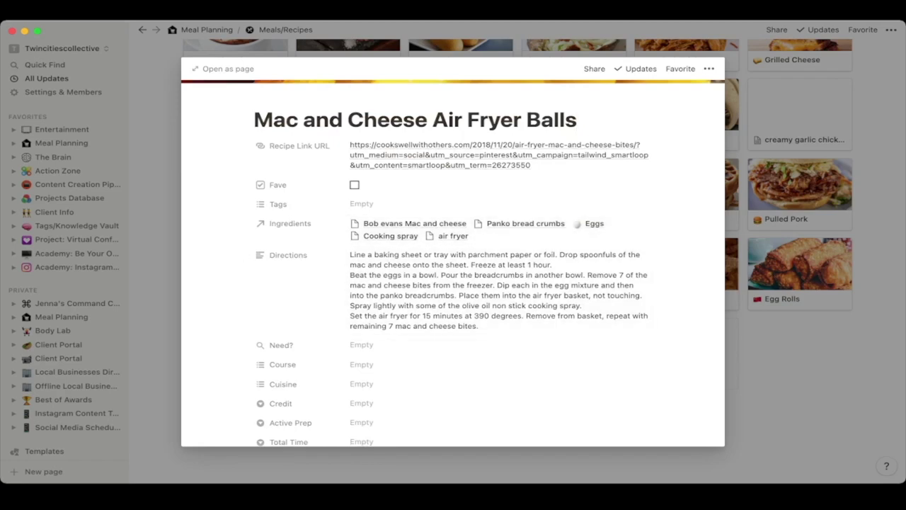
scroll(454, 284, down, 5)
scroll(454, 283, down, 10)
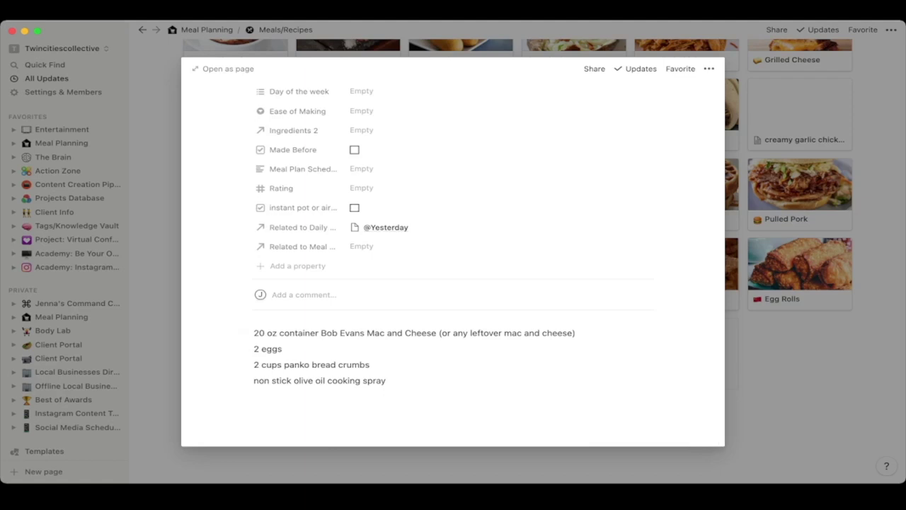
key(Escape)
- Return to the Command Center page through Meal Planning and find the Meal Planning board under Food/Fitness
scroll(517, 283, up, 20)
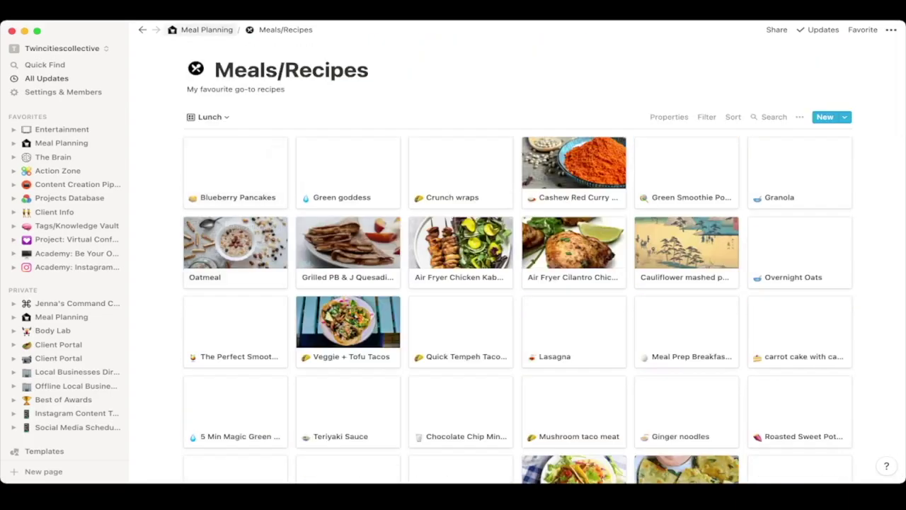
click(206, 29)
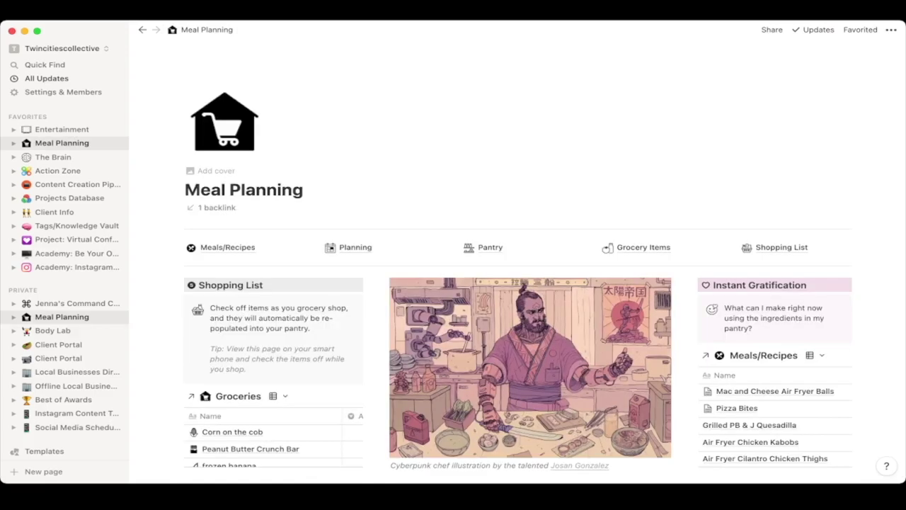
click(71, 303)
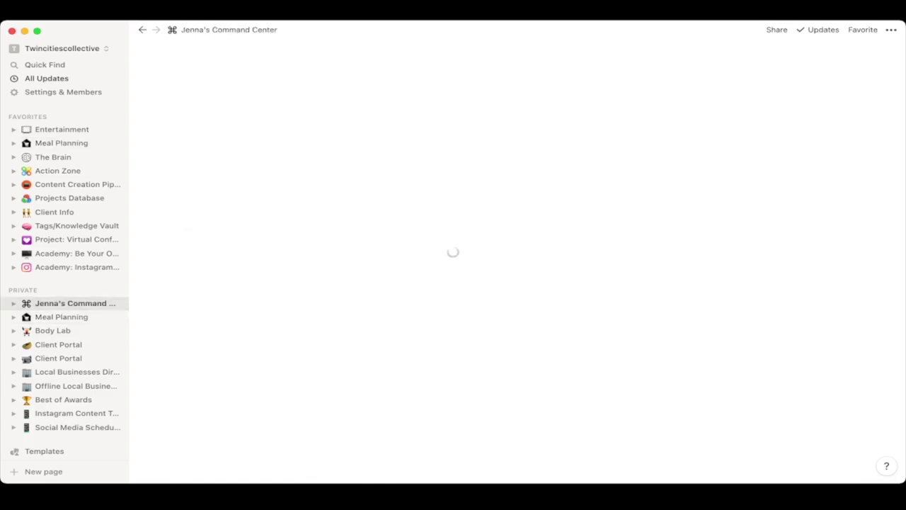
scroll(517, 283, down, 5)
scroll(517, 283, down, 15)
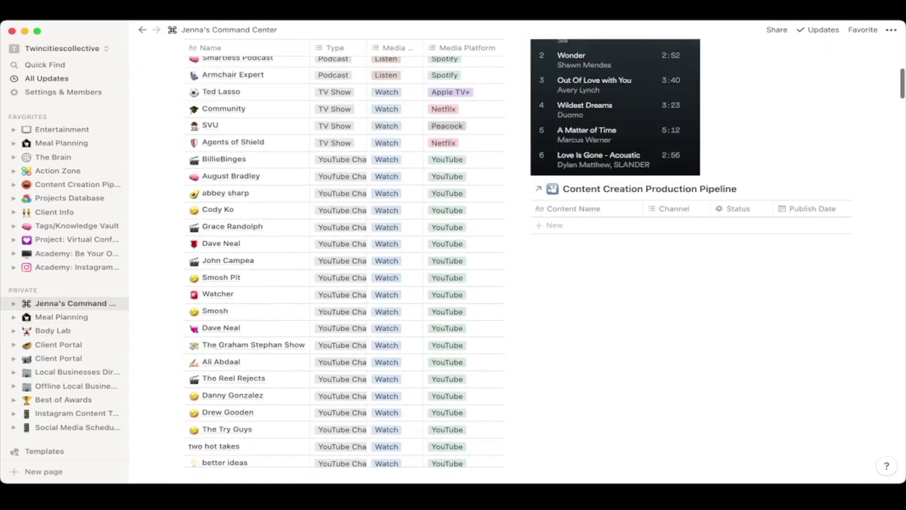
scroll(517, 284, up, 5)
scroll(517, 283, down, 13)
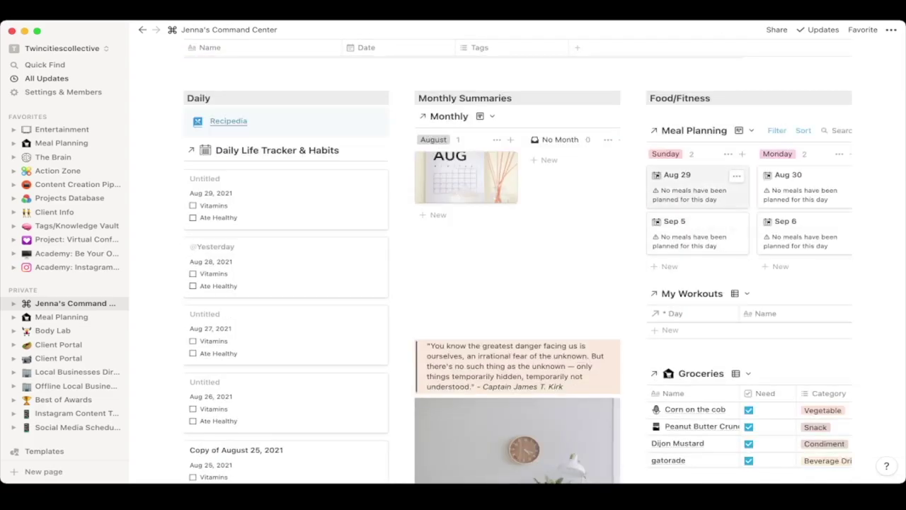
- Link the Mac and Cheese Air Fryer Balls recipe as the meal for Aug 29, and recheck the entry
click(677, 174)
click(396, 297)
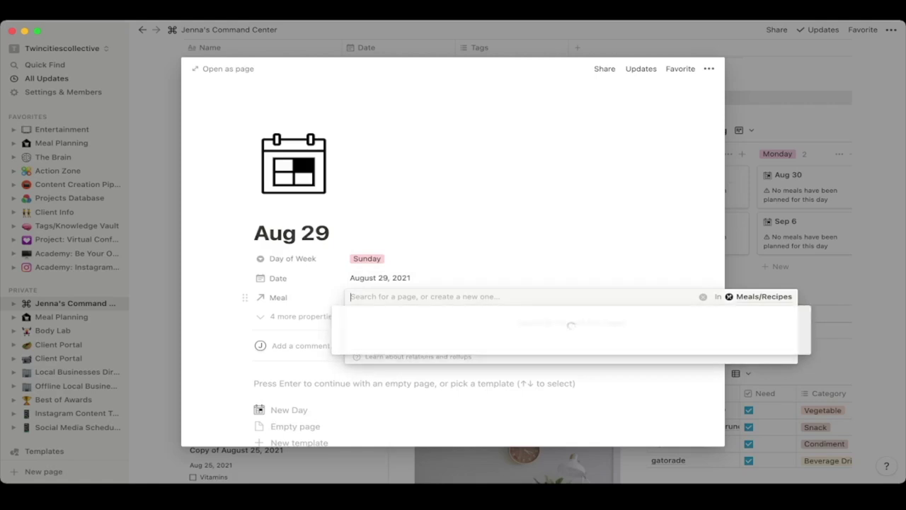
text(mac )
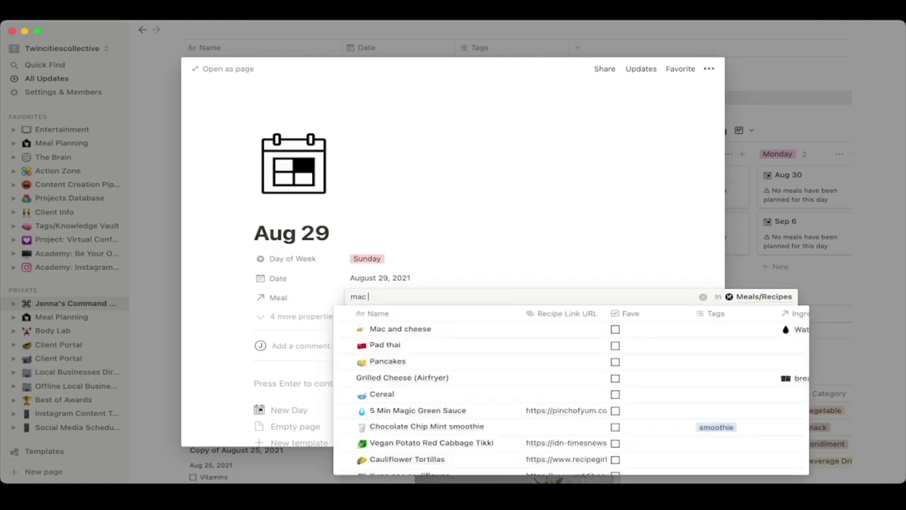
text(and ch)
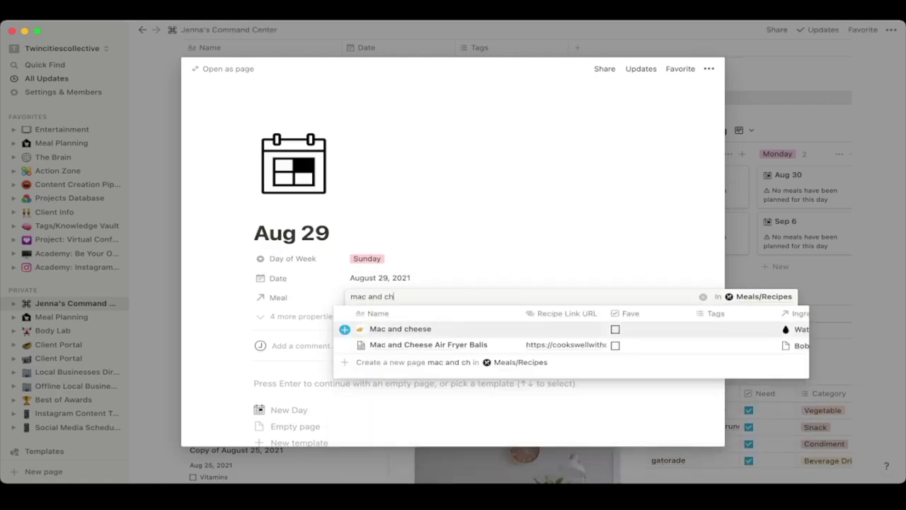
key(Down)
key(Return)
key(Escape)
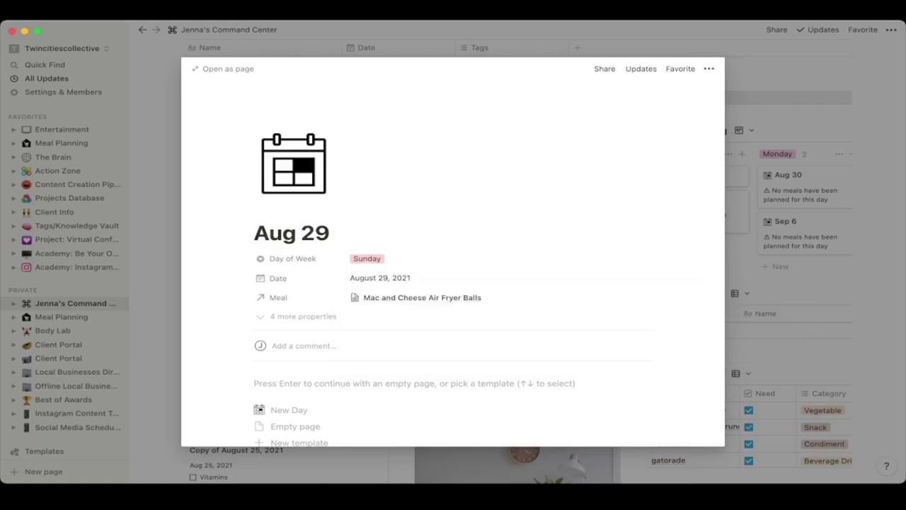
key(Escape)
click(681, 177)
key(Escape)
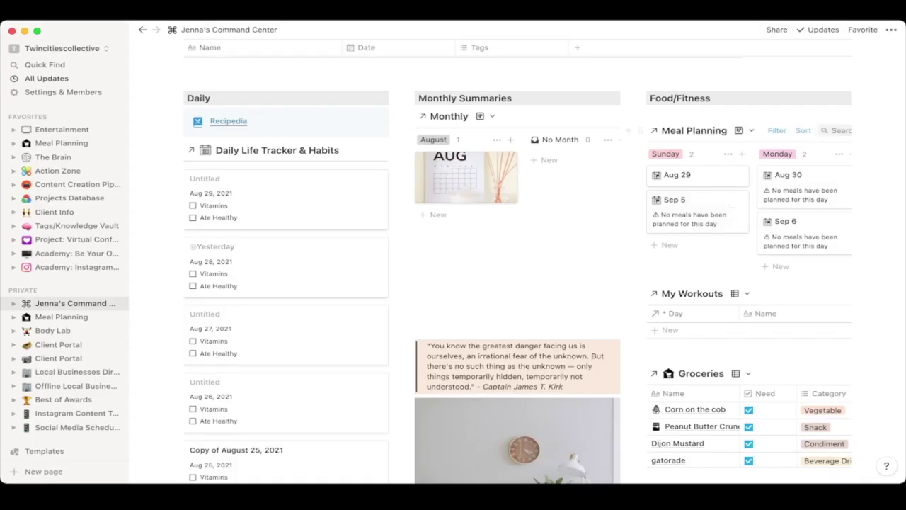
- Open Grocery Items from the Meal Planning page, look over its Getting Started table, and return to Meal Planning
scroll(517, 213, up, 15)
scroll(517, 255, up, 5)
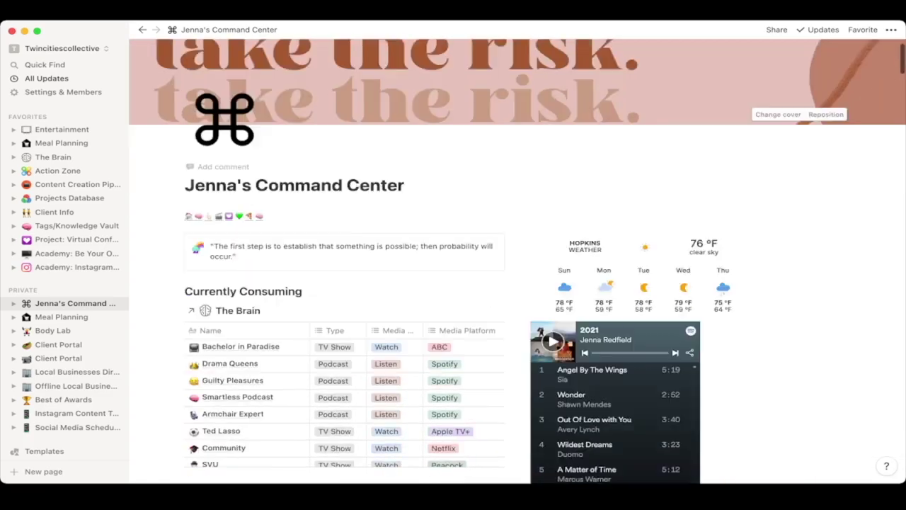
scroll(516, 255, down, 15)
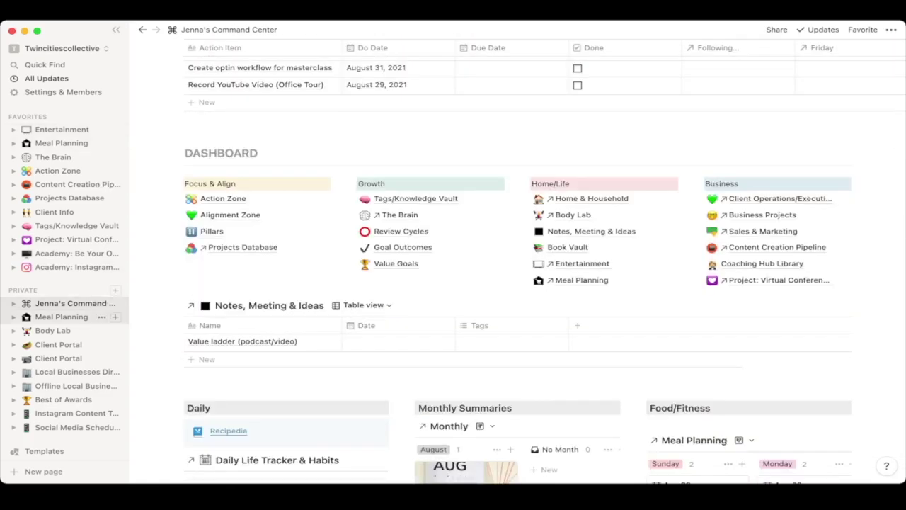
click(61, 316)
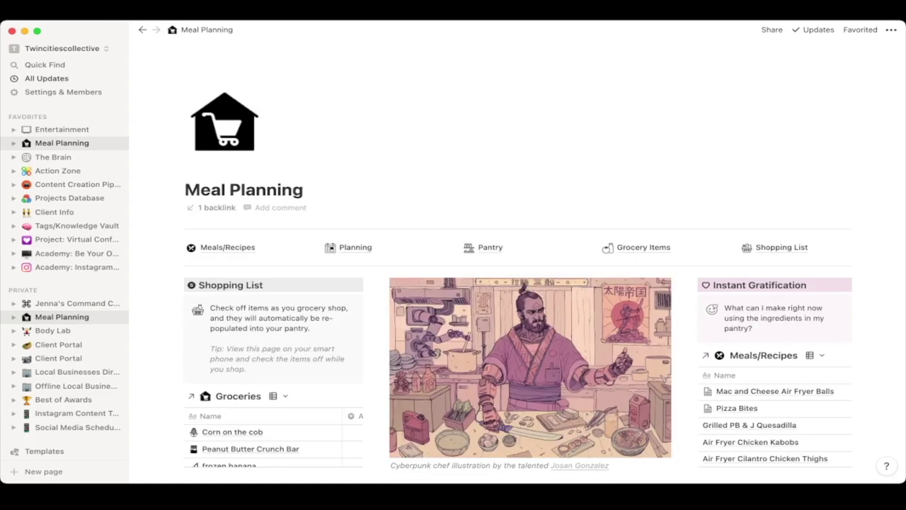
click(644, 247)
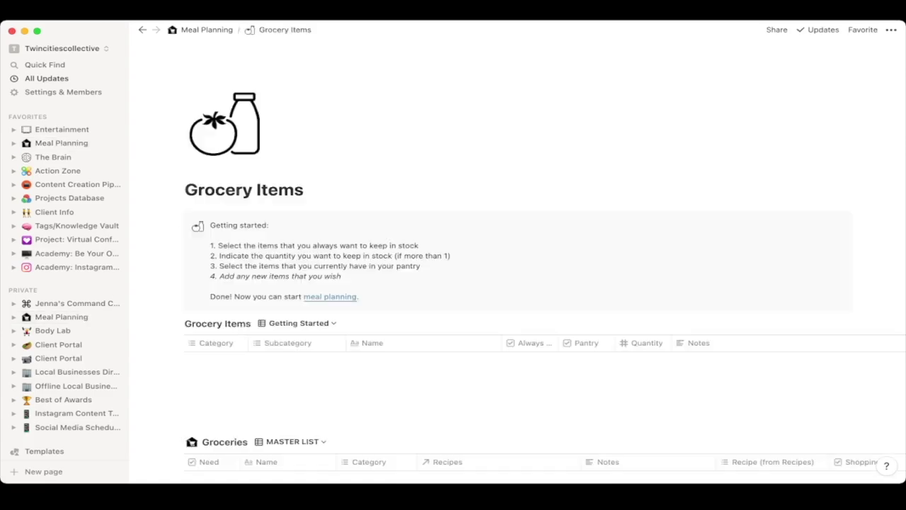
scroll(517, 283, down, 5)
scroll(517, 283, up, 2)
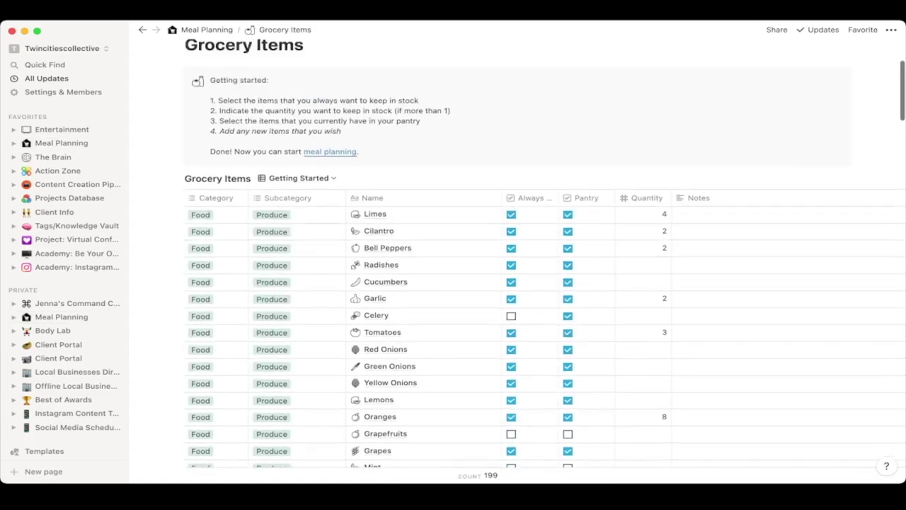
click(204, 30)
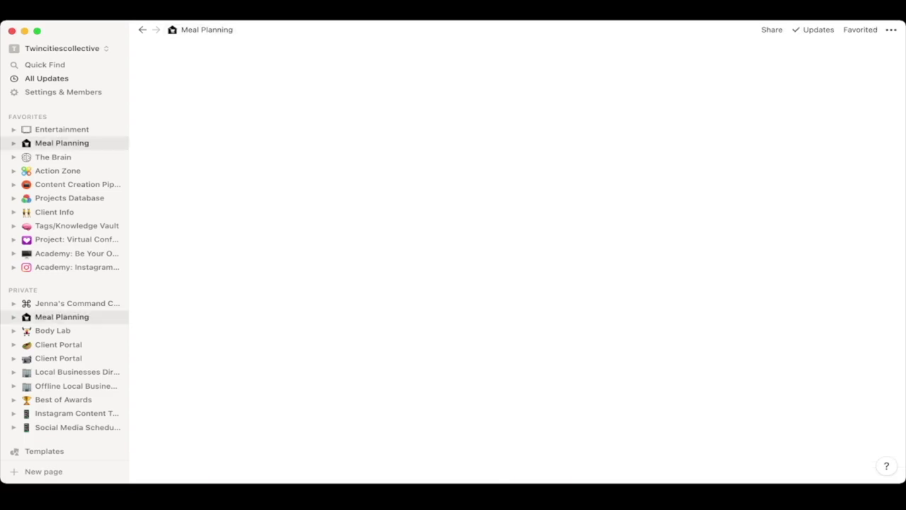
- Open the Shopping List page, return to Meal Planning and look over its Shopping List, Planning and Instant Gratification sections
click(793, 247)
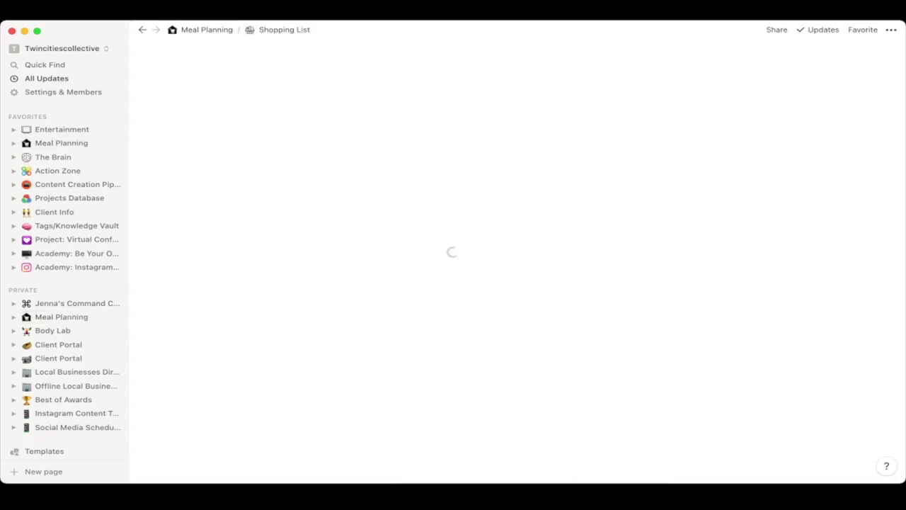
click(205, 30)
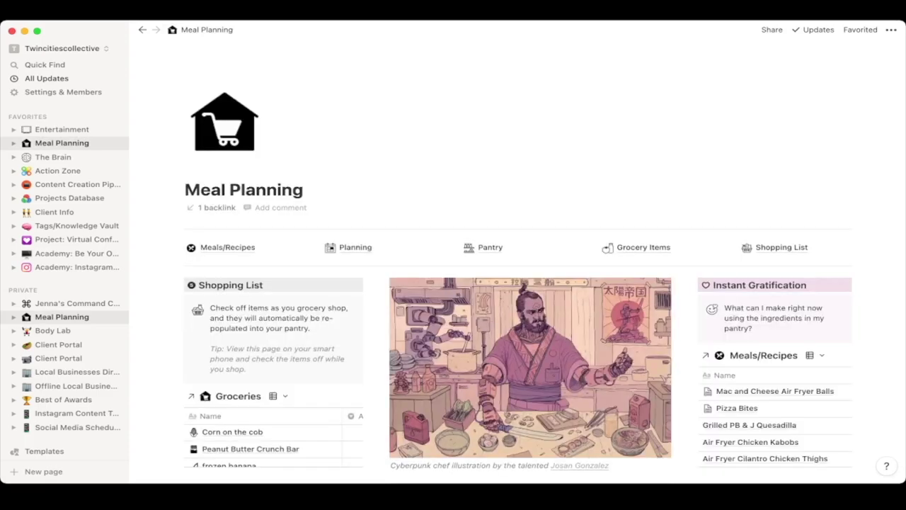
scroll(524, 255, down, 5)
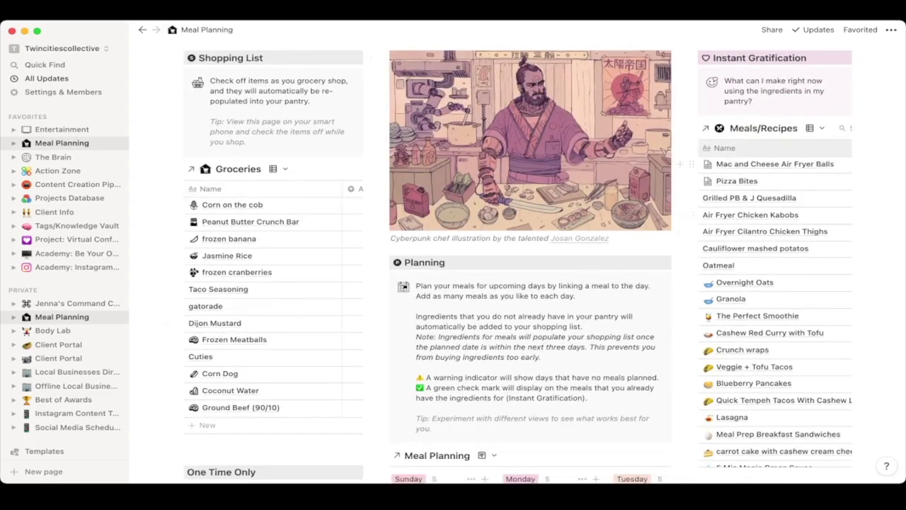
- Look over the rest of the Meal Planning page, from One Time Only and the planning board down to the template credits
scroll(552, 290, down, 8)
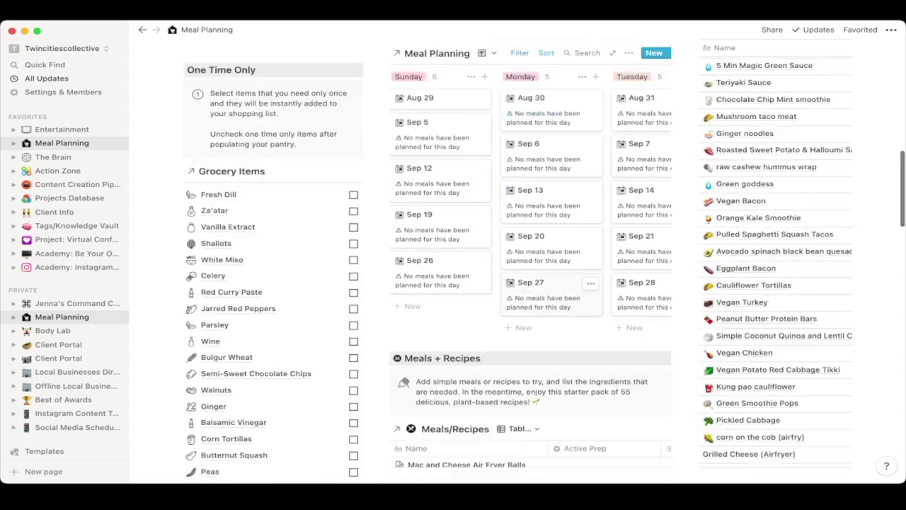
scroll(517, 255, down, 15)
scroll(517, 255, up, 20)
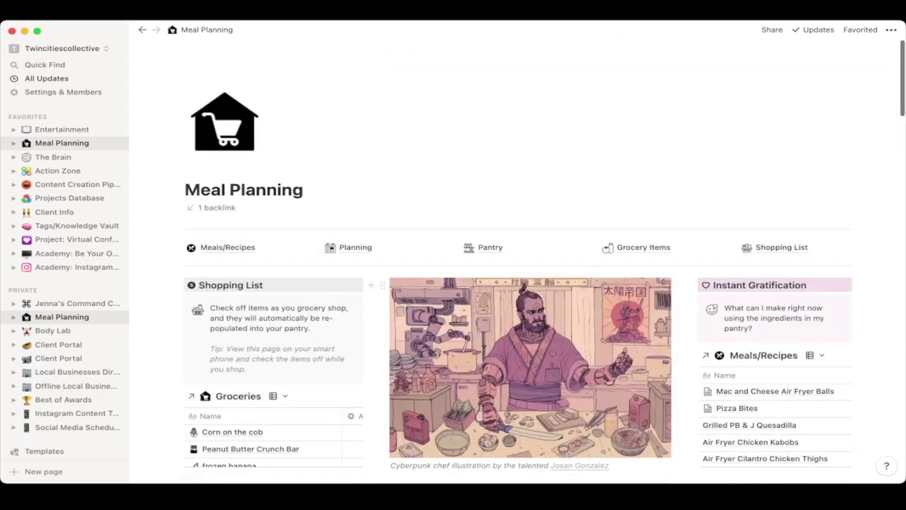
scroll(517, 255, down, 20)
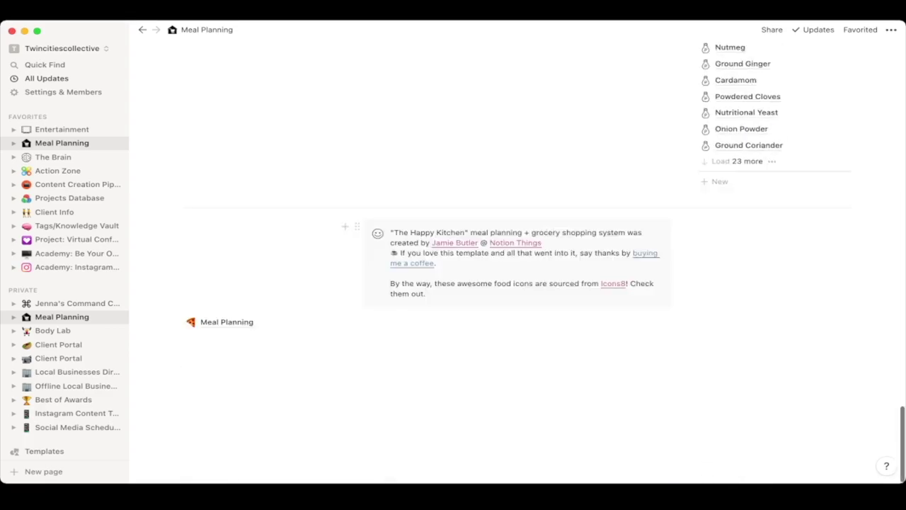
scroll(517, 255, up, 20)
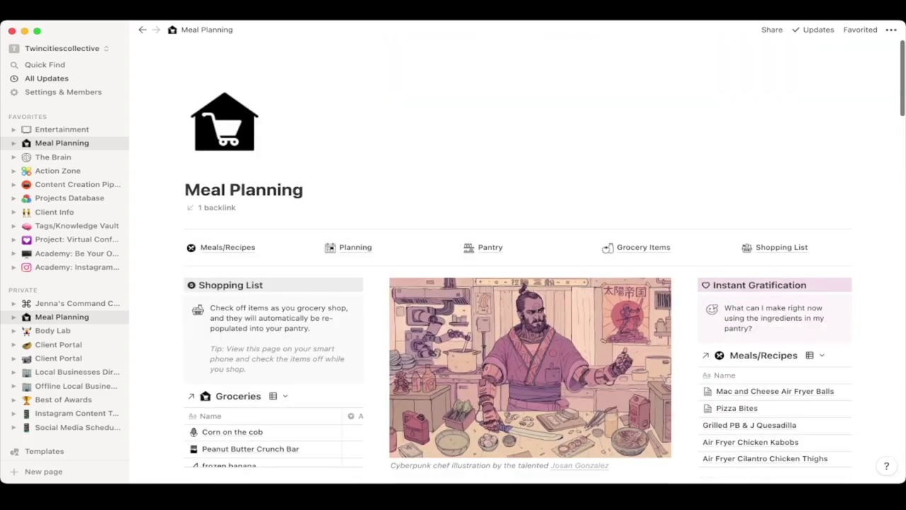
- Open the Body Lab page and look over its navigation, daily summaries, workout, nutrition and statistics sections
click(53, 330)
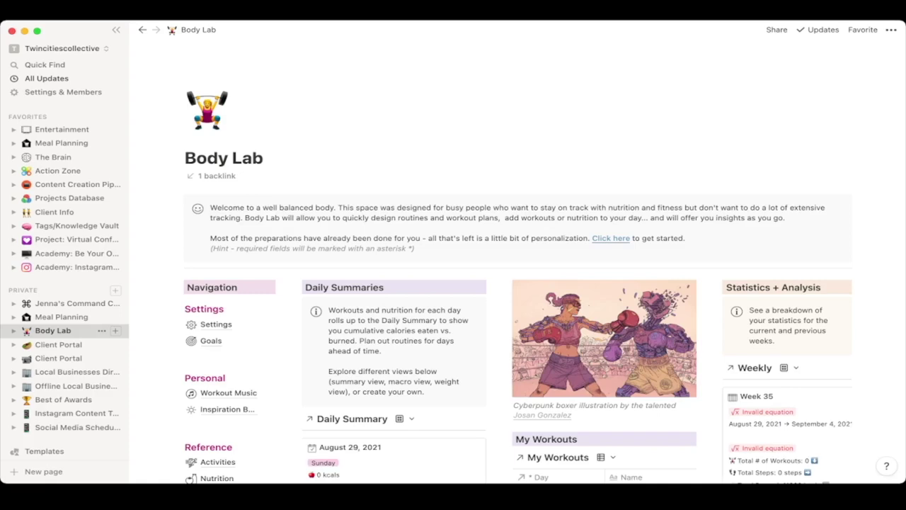
scroll(516, 283, down, 5)
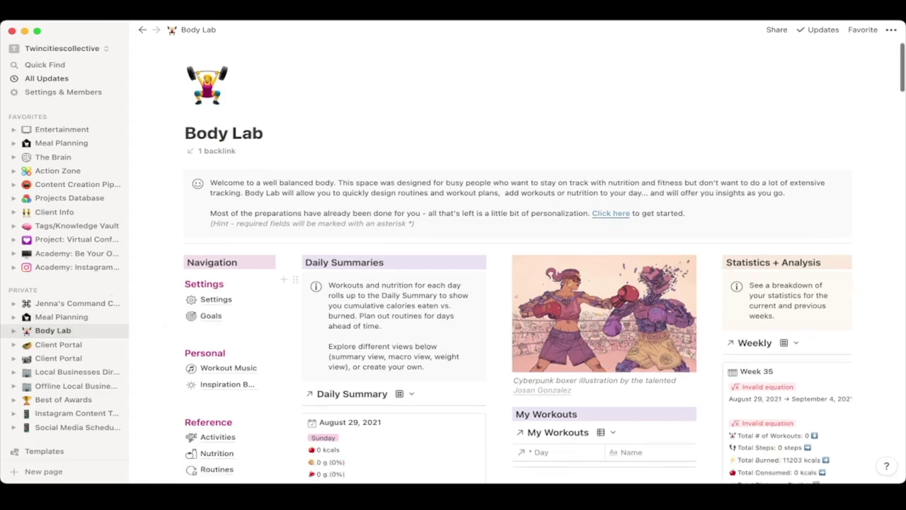
scroll(227, 290, down, 6)
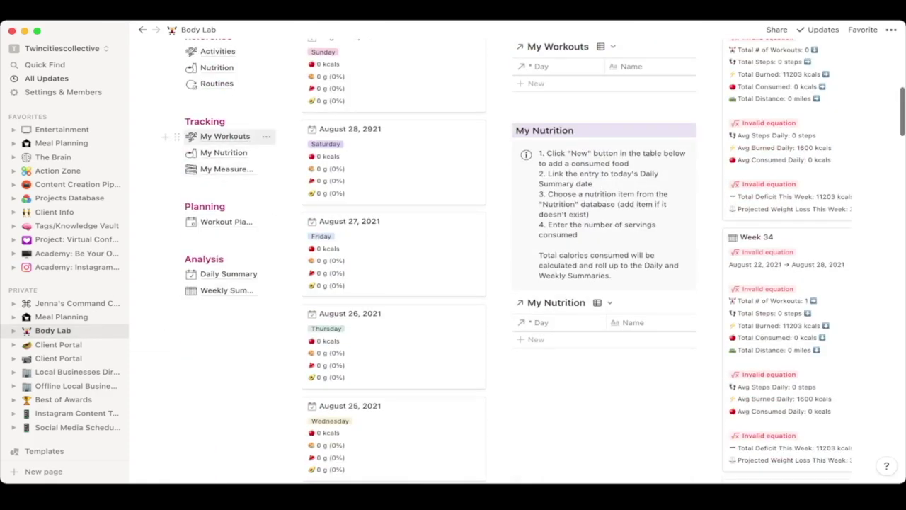
- Open My Nutrition from the Body Lab tracking links, review its meal table, and return to Body Lab
click(223, 152)
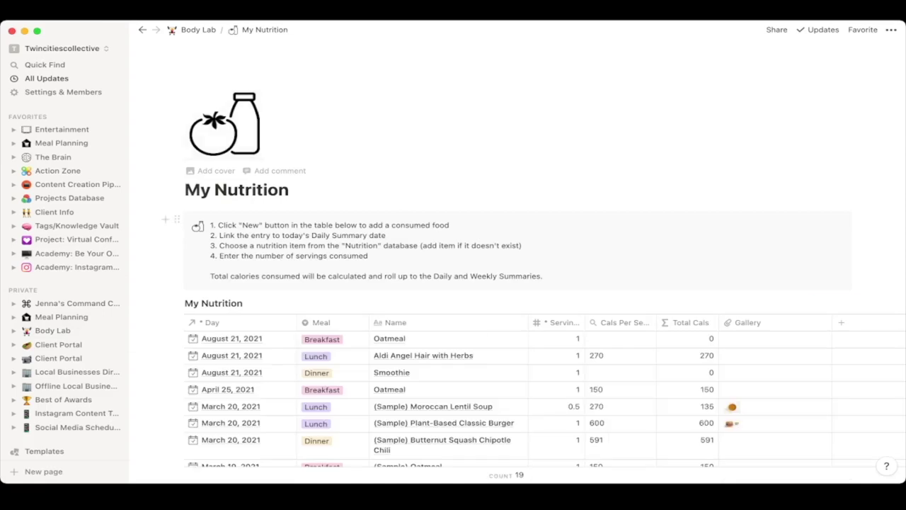
scroll(516, 297, down, 4)
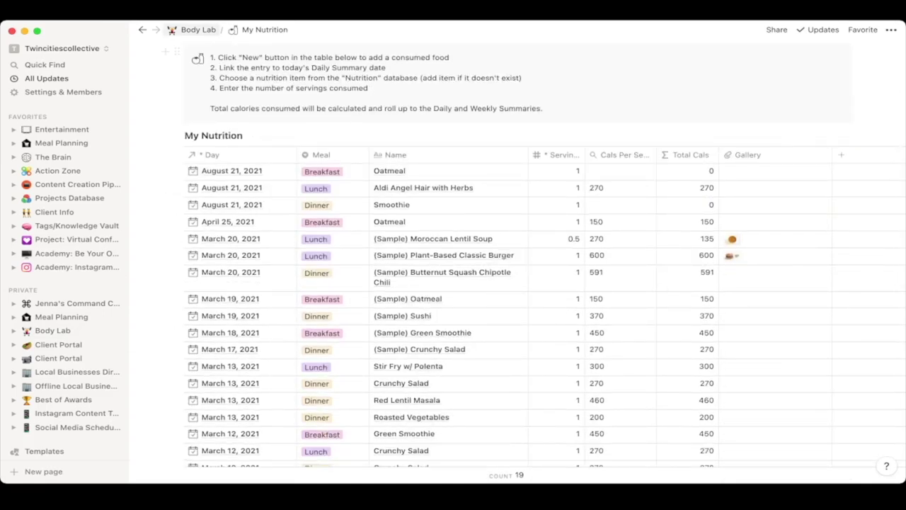
click(197, 30)
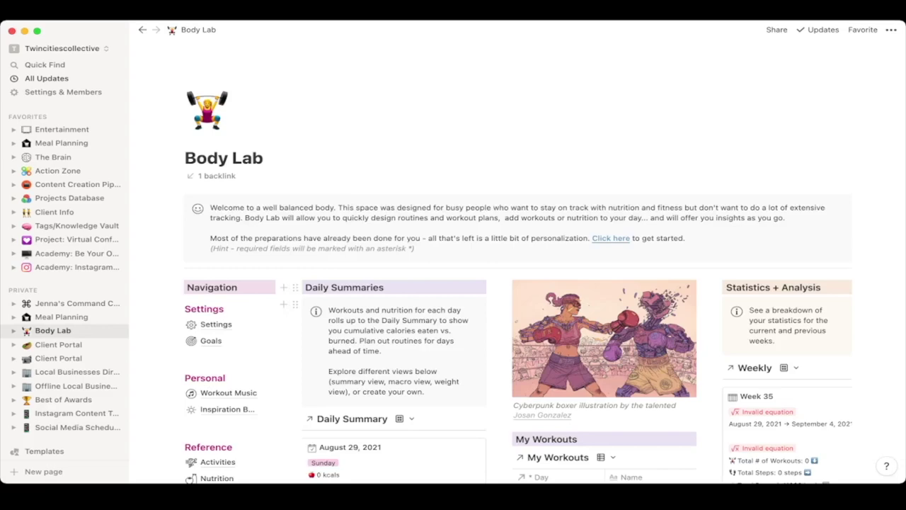
scroll(516, 283, down, 3)
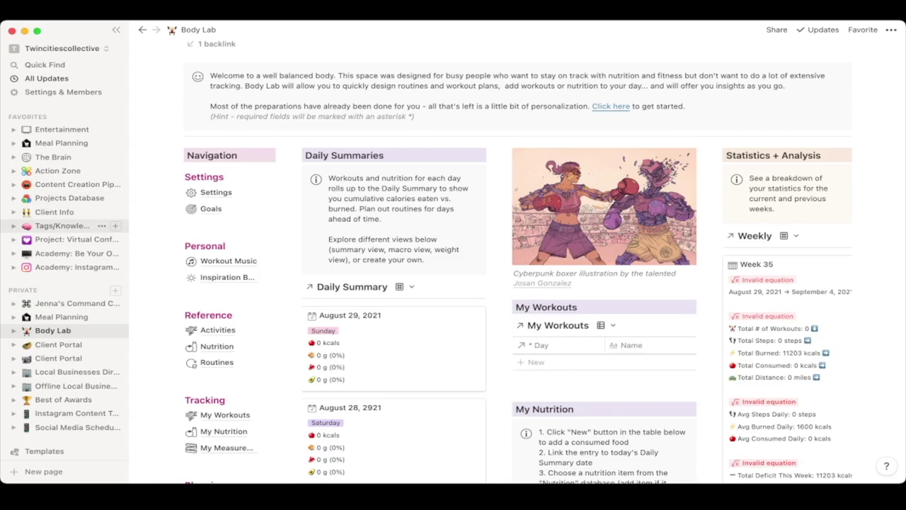
- Open the Tags/Knowledge Vault database, switch it to Gallery view and browse the tag cards
click(62, 225)
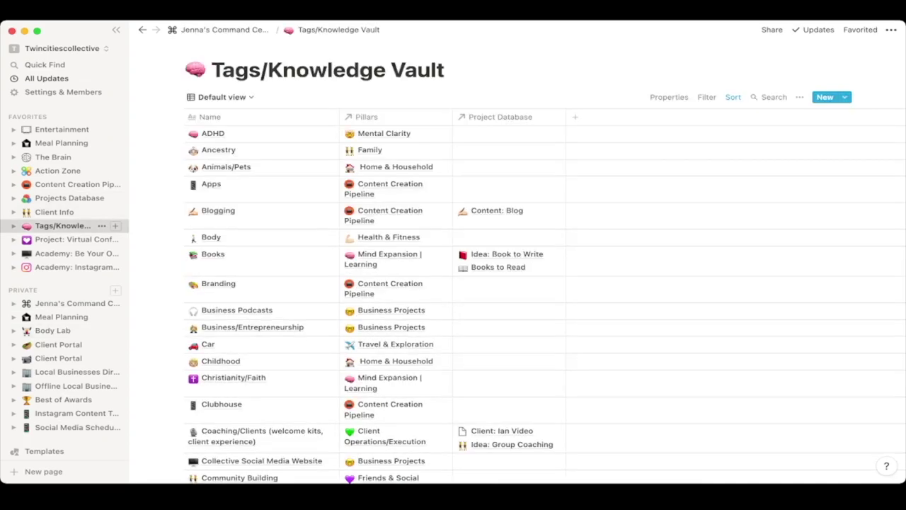
click(222, 97)
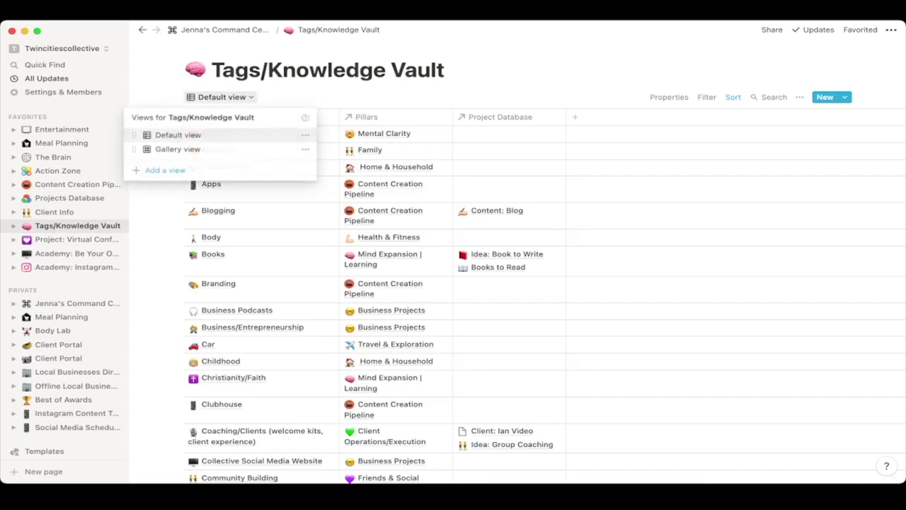
click(178, 149)
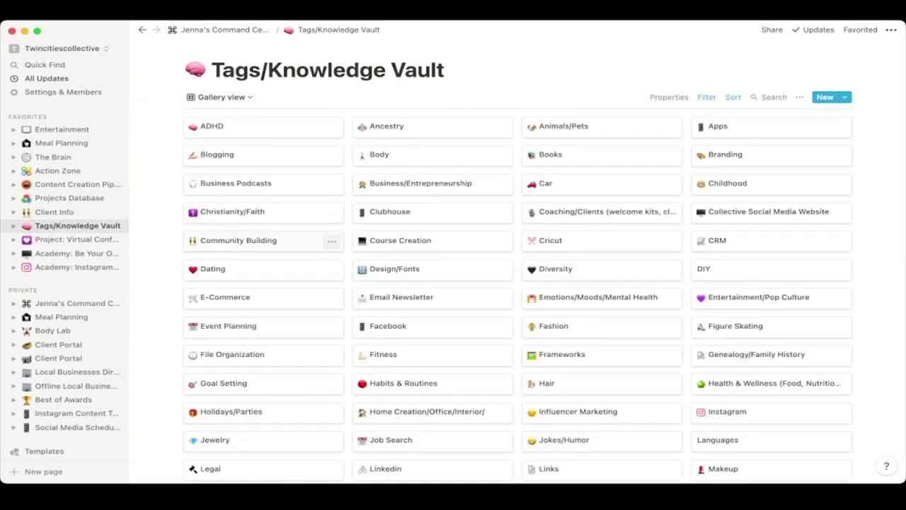
scroll(298, 241, down, 5)
scroll(517, 262, down, 4)
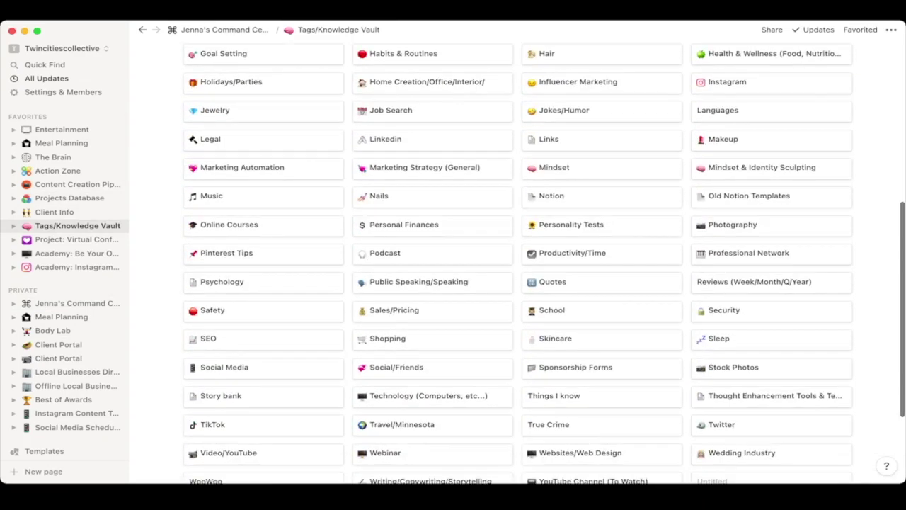
- Open the Marketing Strategy (General) tag, review its linked pipeline and The Brain items, and close it
click(498, 169)
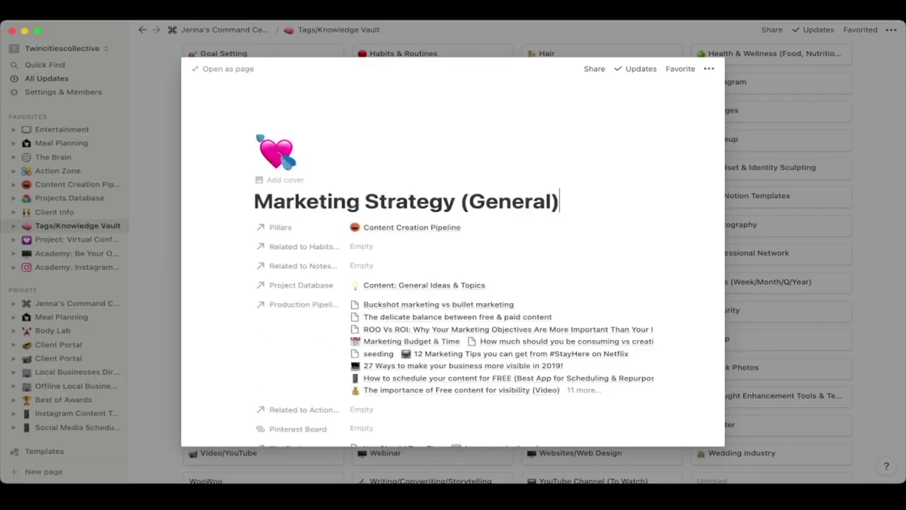
scroll(499, 126, down, 3)
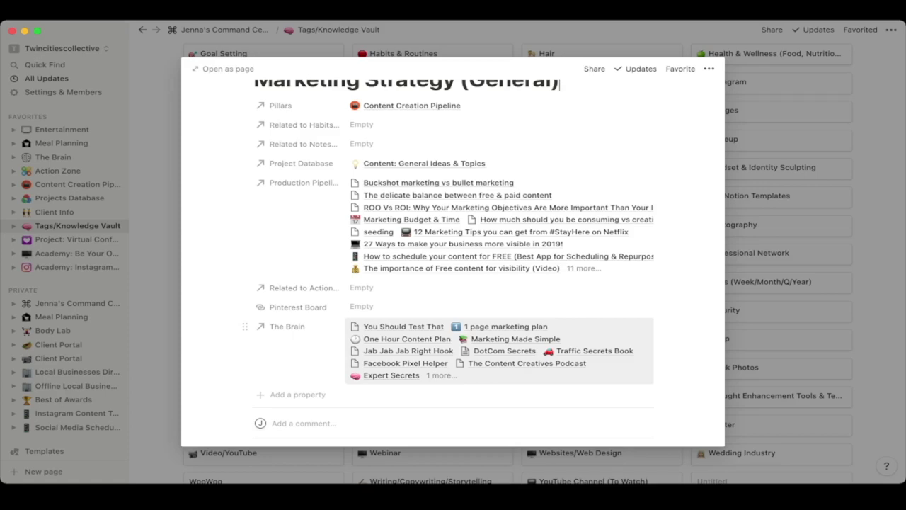
key(Escape)
- Browse the tag gallery, open Emotions/Moods/Mental Health to review its relations and toggles, and close it
scroll(517, 261, down, 10)
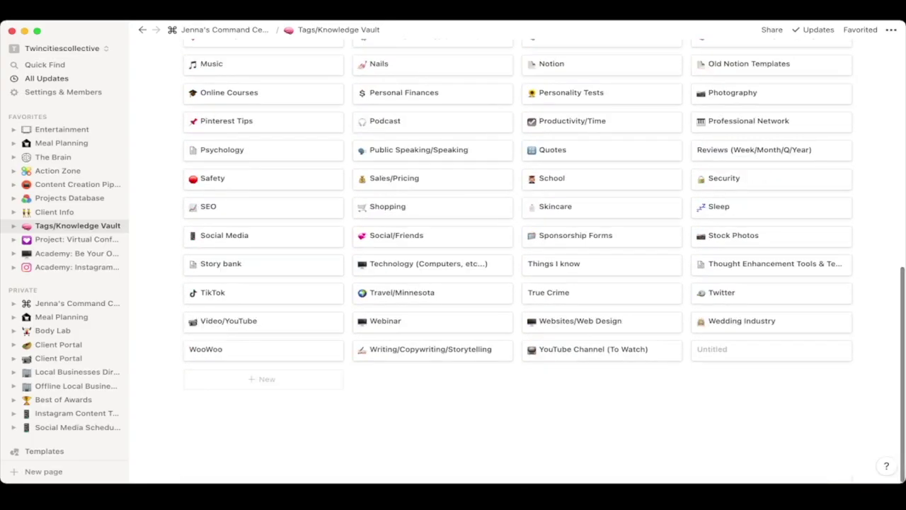
scroll(502, 220, up, 5)
scroll(503, 219, down, 3)
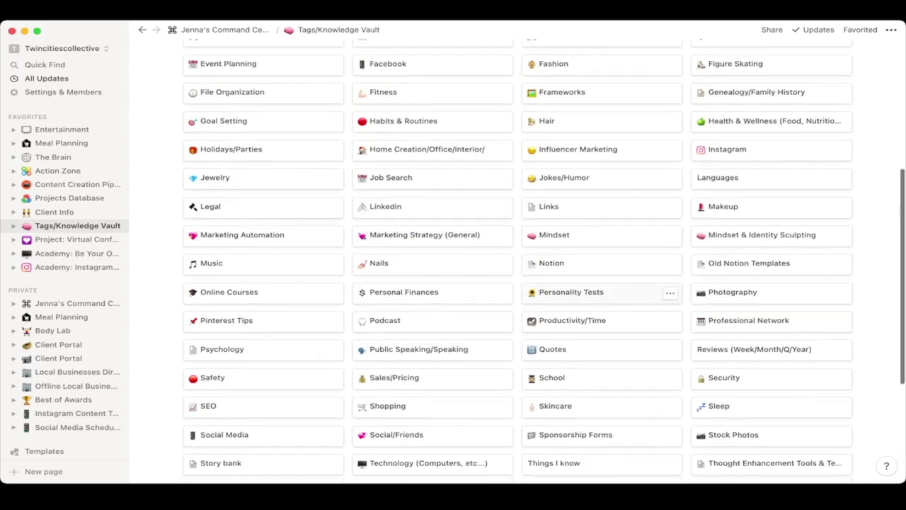
scroll(602, 128, up, 2)
click(598, 99)
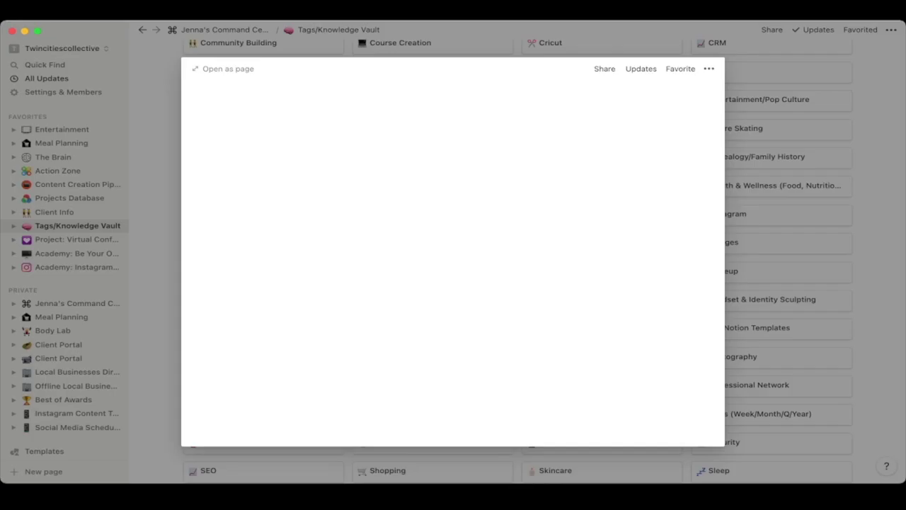
scroll(453, 283, down, 5)
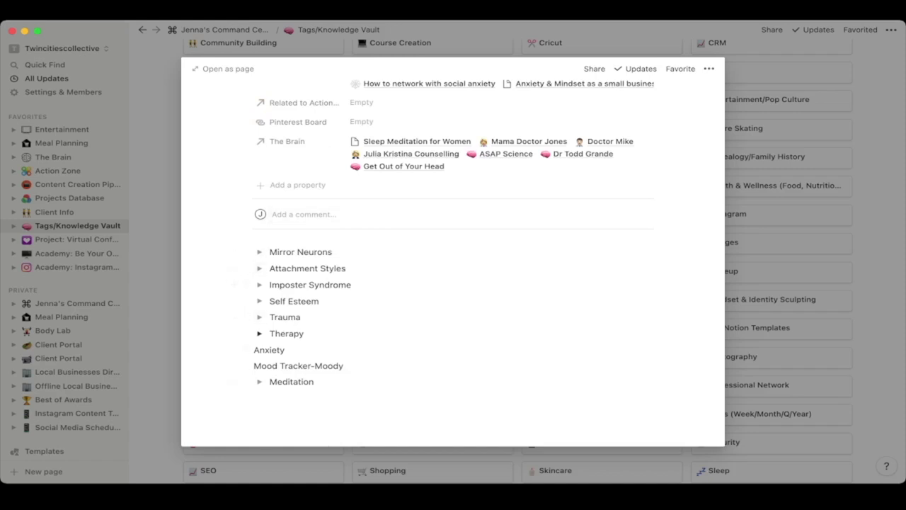
scroll(331, 328, down, 5)
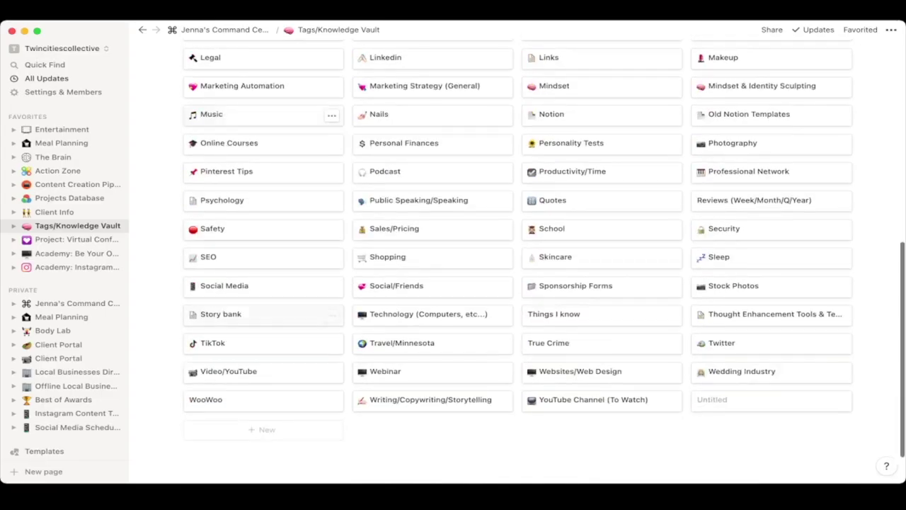
- Open the Productivity/Time tag, review its linked items and topic toggles, and go back to the start of the gallery
click(602, 171)
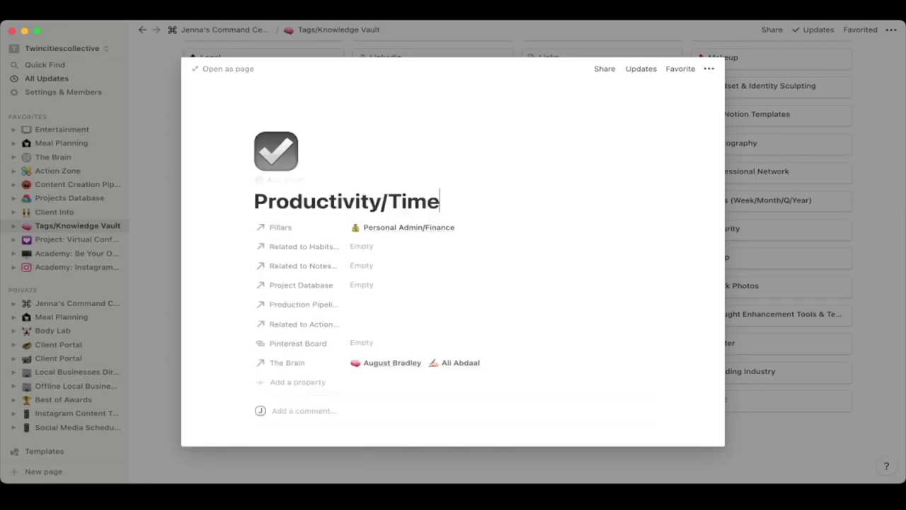
scroll(453, 255, down, 5)
scroll(454, 331, down, 5)
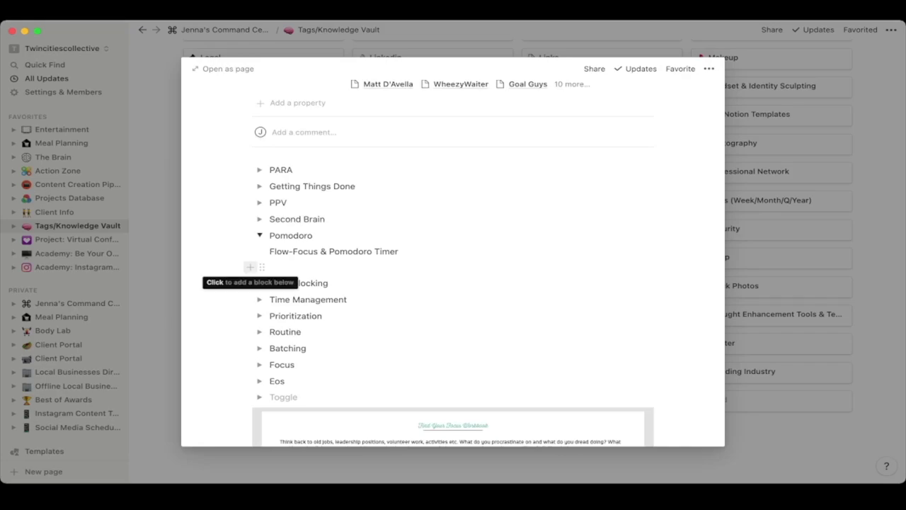
key(Escape)
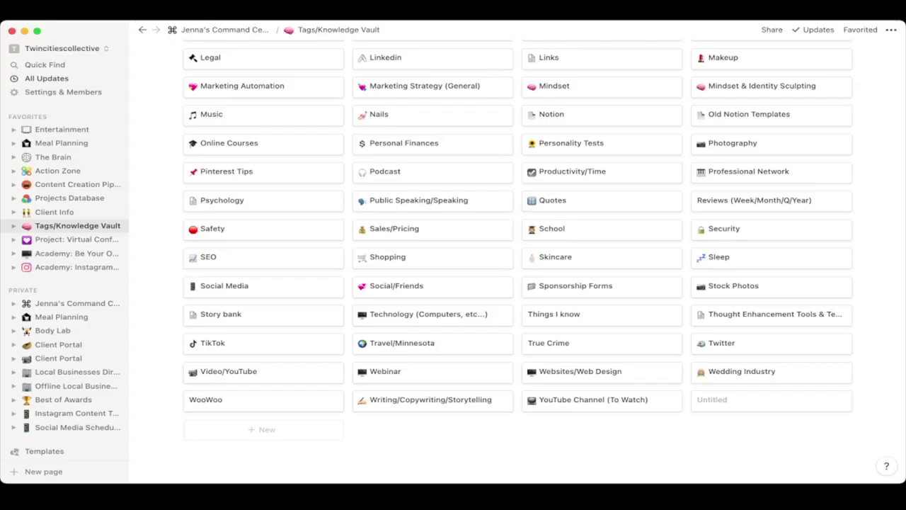
scroll(517, 262, up, 10)
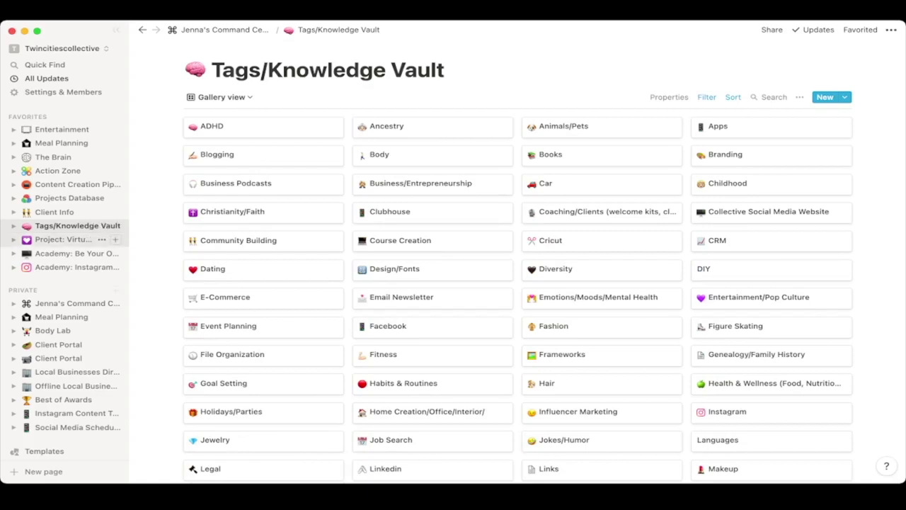
- Open The Brain page and look over the entries, media platforms and categories in its All Active Content table
click(53, 156)
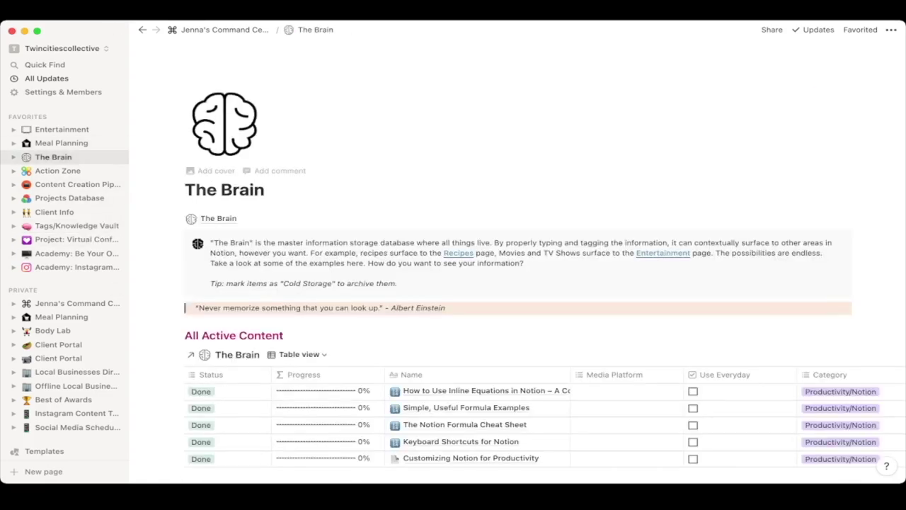
scroll(516, 284, down, 5)
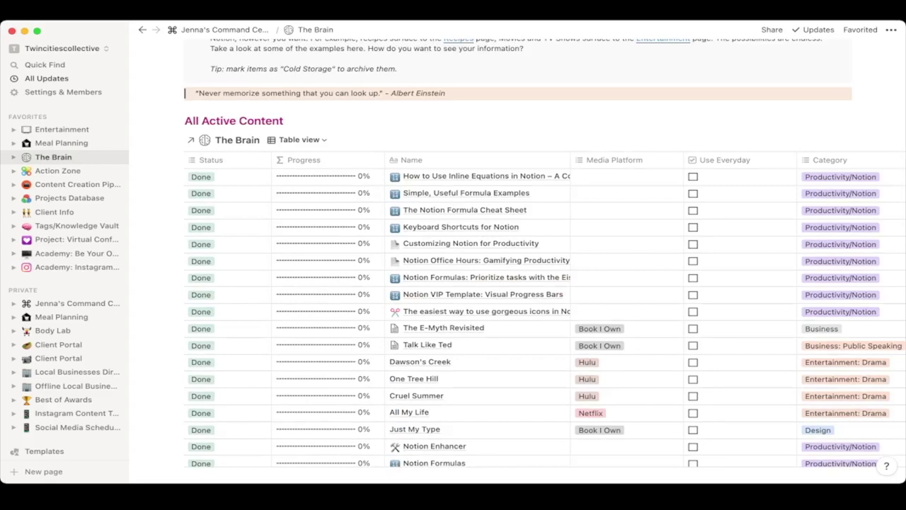
scroll(460, 201, down, 4)
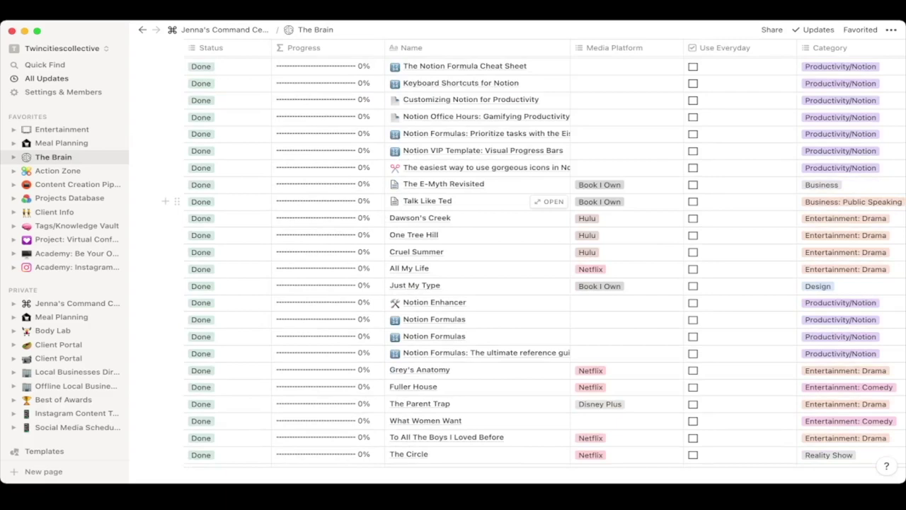
scroll(460, 205, right, 3)
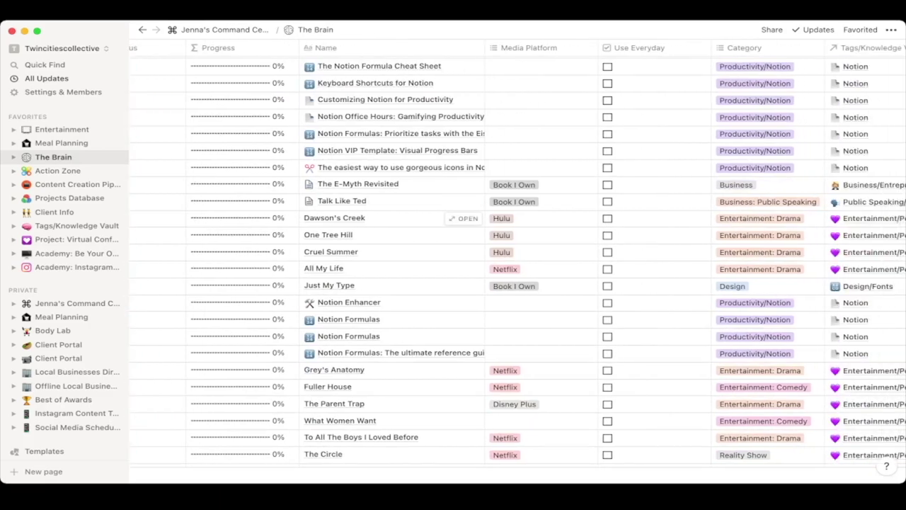
scroll(460, 212, down, 4)
scroll(425, 149, down, 2)
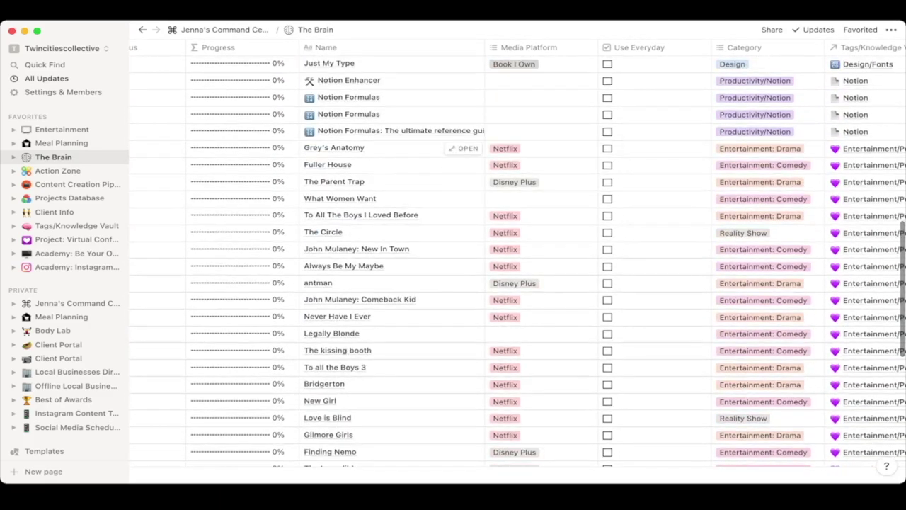
- Load more entries in The Brain's table and examine the books with their Category, Tags/Knowledge Vault and Type columns
scroll(425, 149, down, 2)
scroll(517, 262, down, 9)
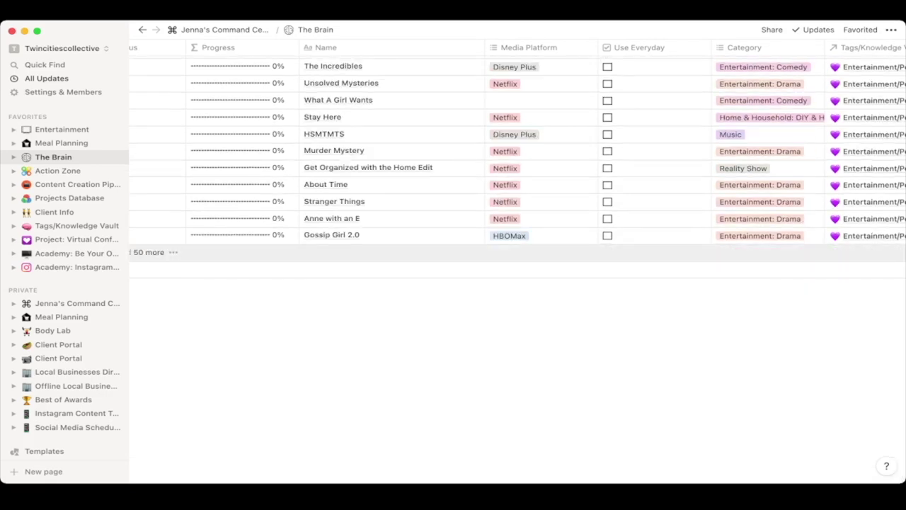
scroll(517, 262, down, 12)
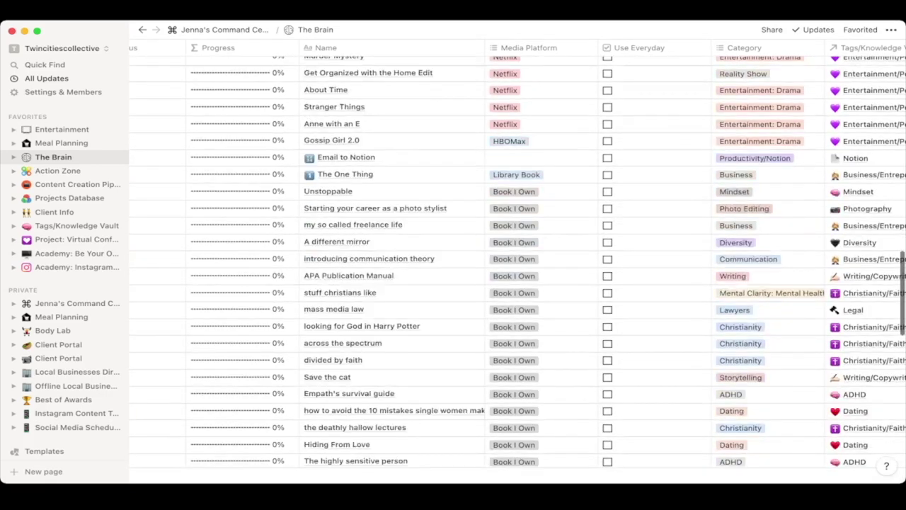
scroll(517, 262, down, 10)
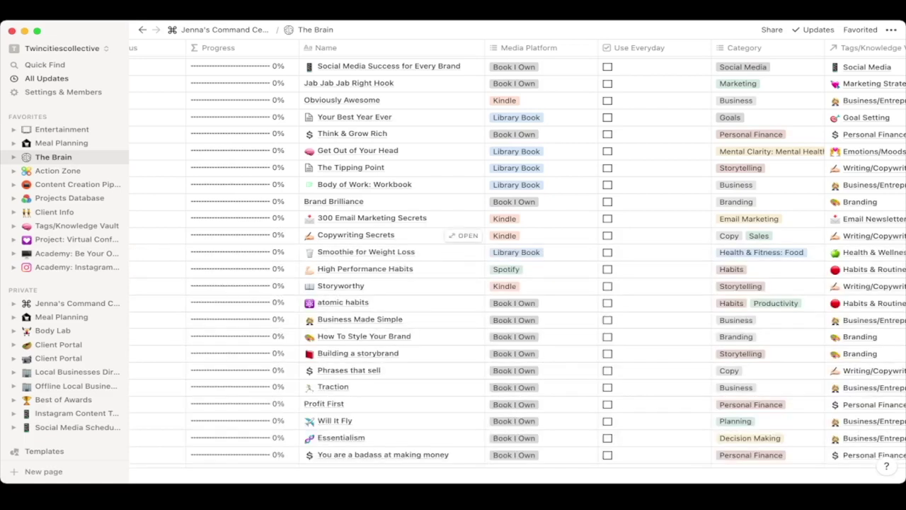
scroll(496, 255, right, 5)
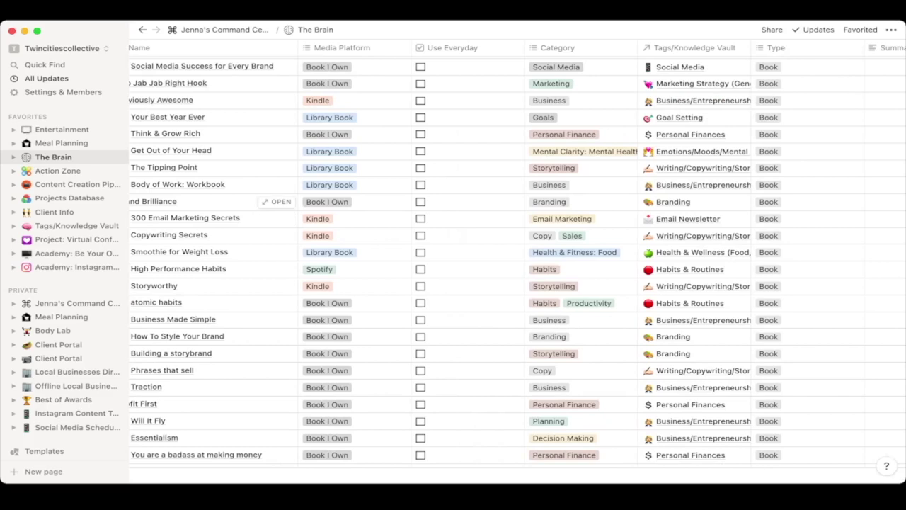
- Examine the remaining columns of The Brain's table, including Summary, Rating, Media Action, Cost and URL, and look over the Watching entries
scroll(496, 254, right, 3)
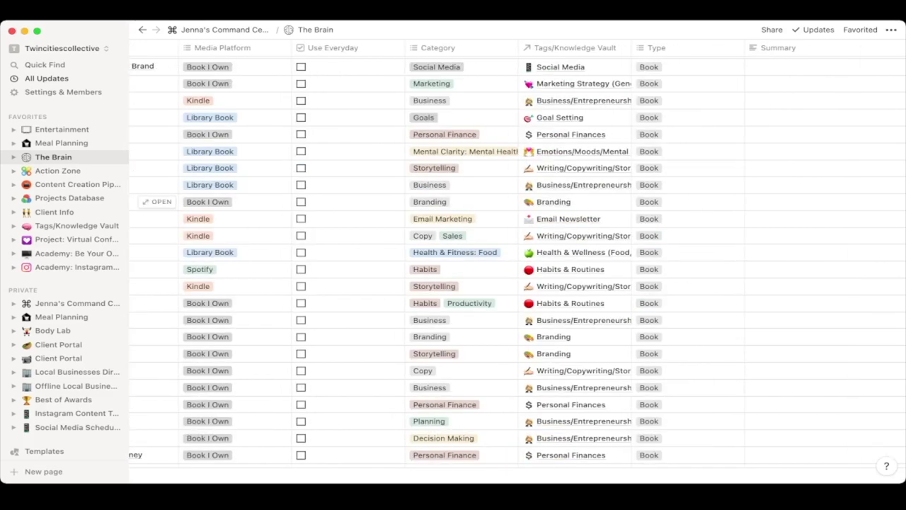
scroll(495, 255, right, 3)
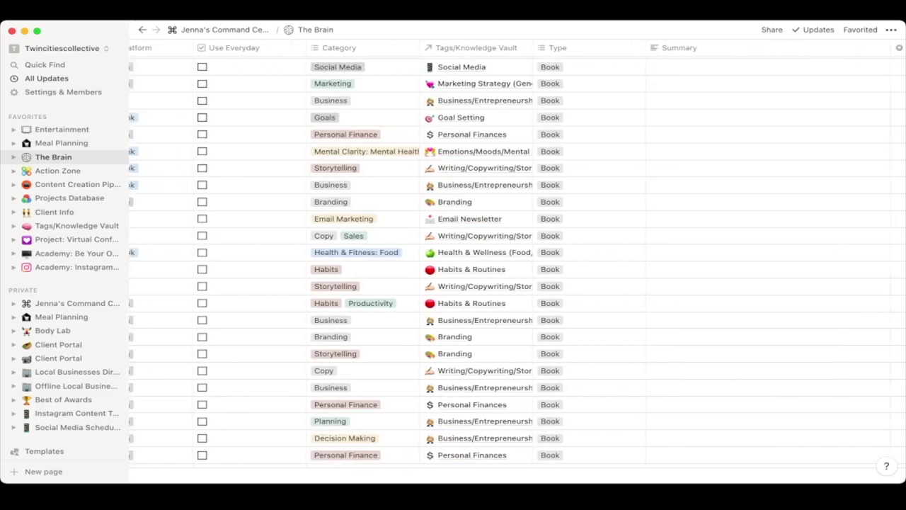
scroll(516, 254, right, 10)
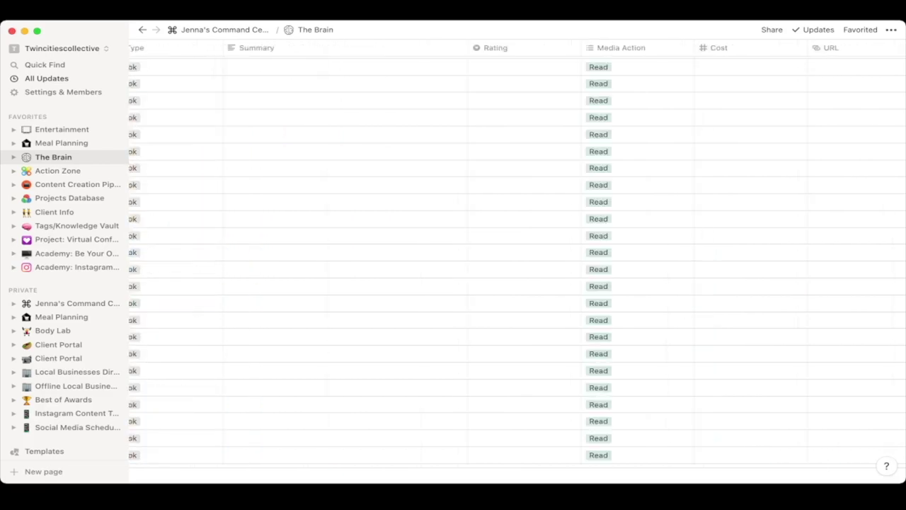
scroll(513, 255, left, 15)
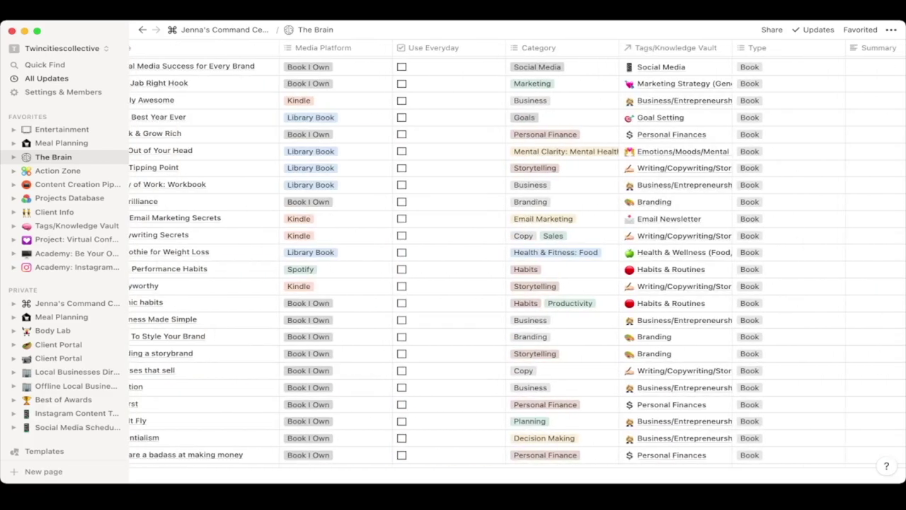
scroll(510, 255, left, 5)
scroll(510, 255, down, 10)
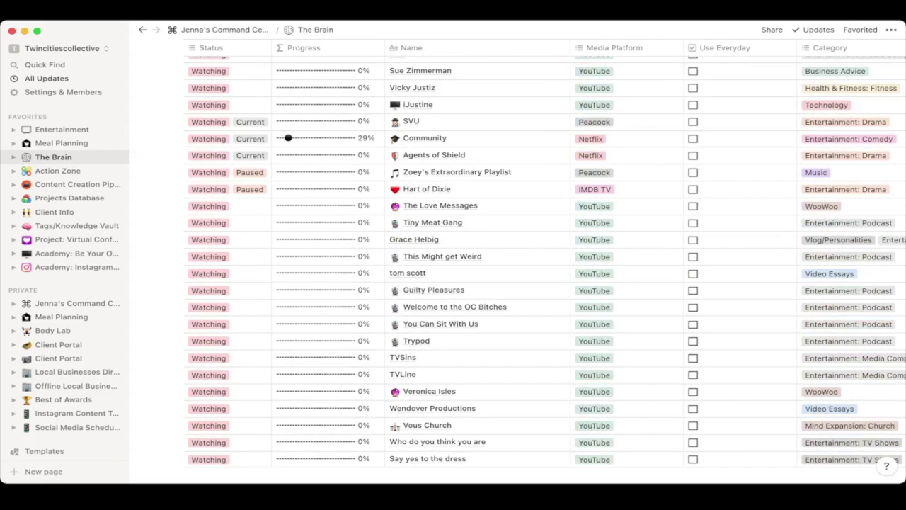
- Open the Command Center home page, review the Status filter on the Currently Consuming table, and close it
click(71, 303)
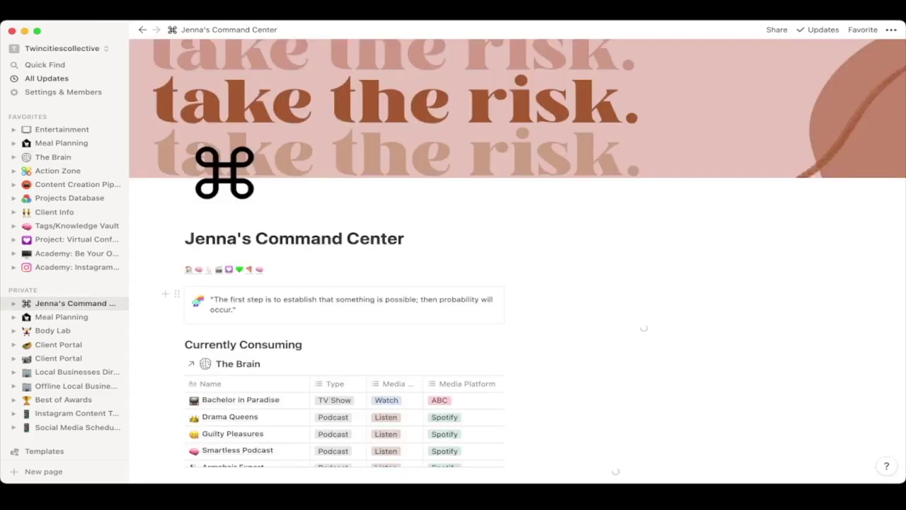
scroll(297, 233, down, 3)
click(343, 158)
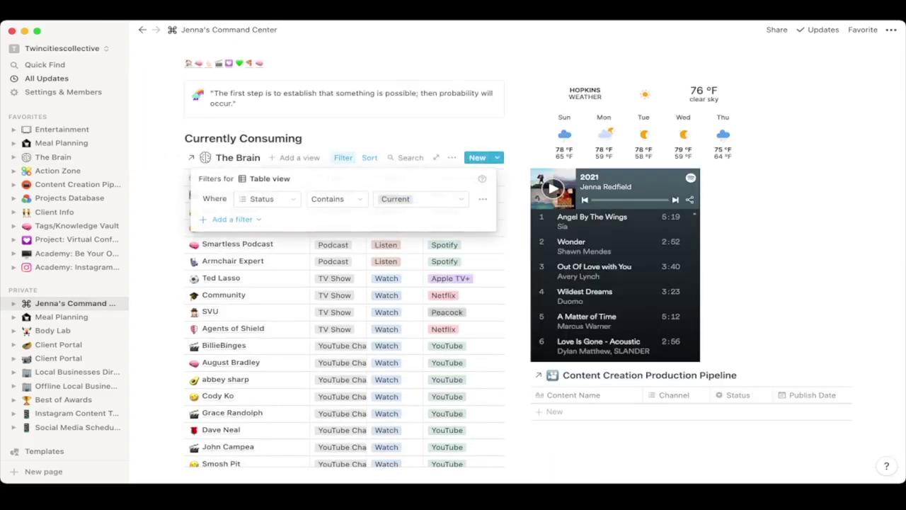
key(Escape)
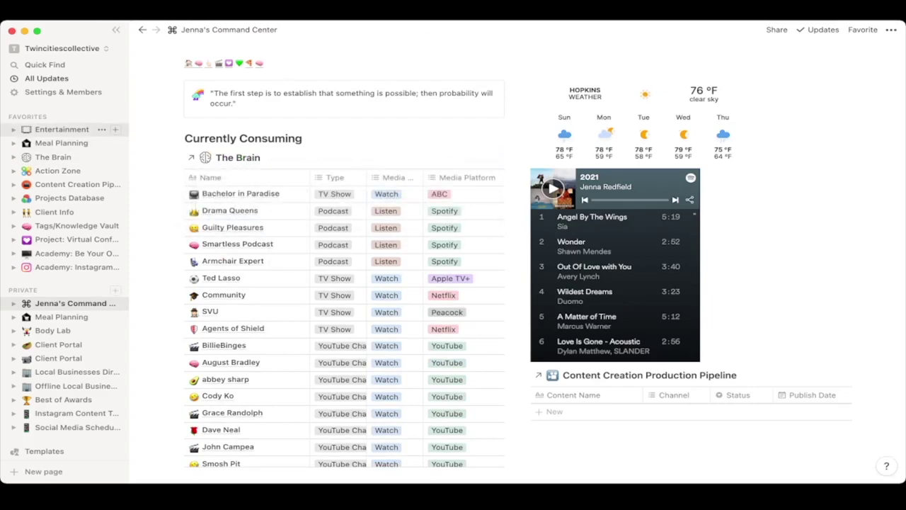
- Open the Entertainment page and look over its book, movie and TV, YouTuber and podcast lists
click(62, 129)
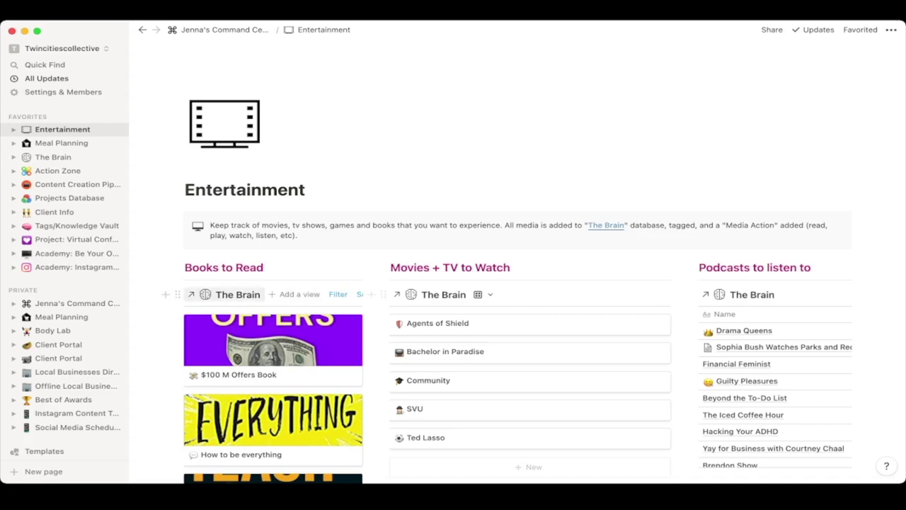
scroll(531, 284, down, 3)
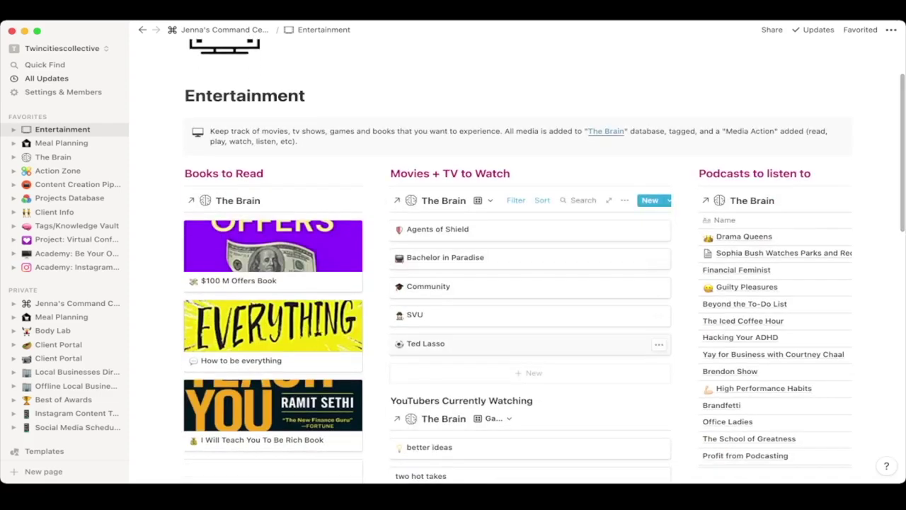
scroll(531, 326, down, 5)
scroll(531, 326, up, 3)
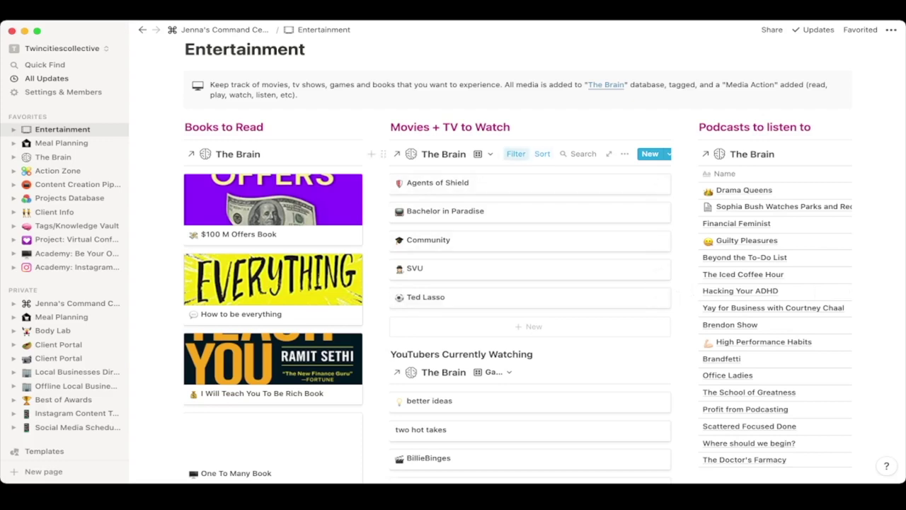
- Review the filters behind the Movies + TV to Watch and Books to Read lists, closing each one
click(516, 154)
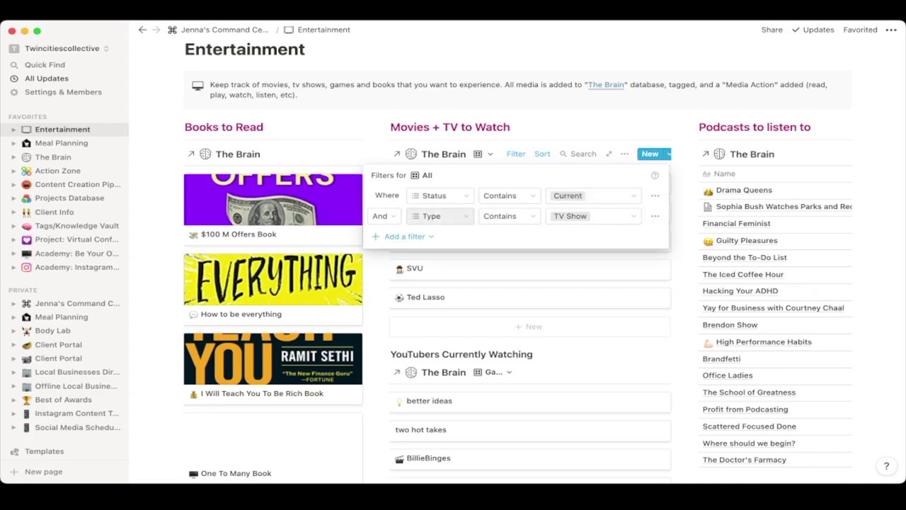
key(Escape)
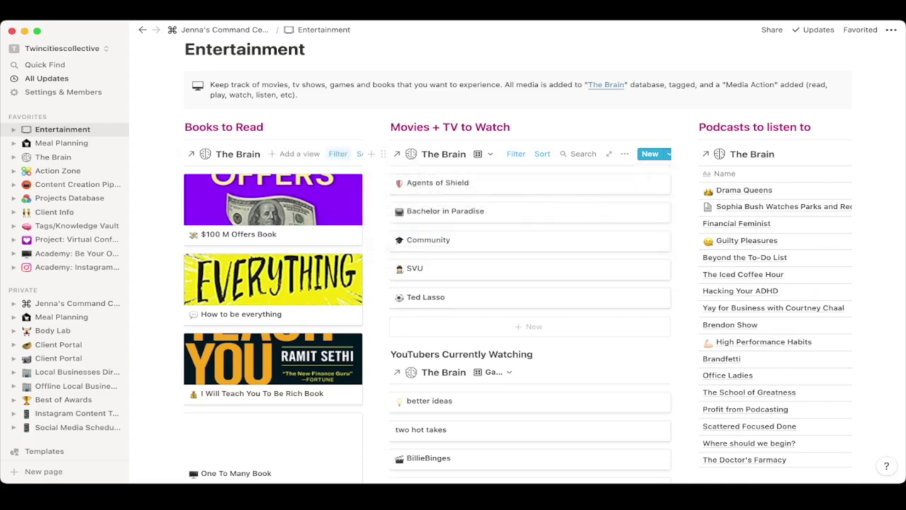
click(338, 154)
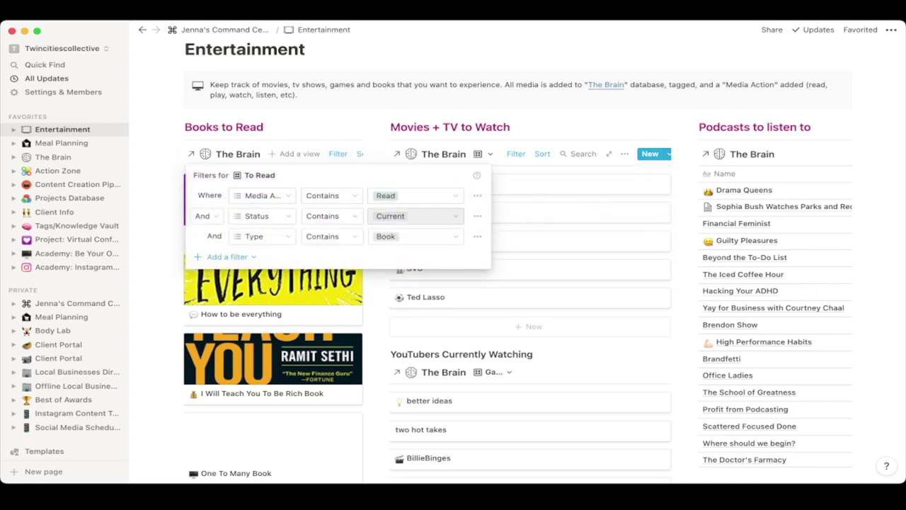
key(Escape)
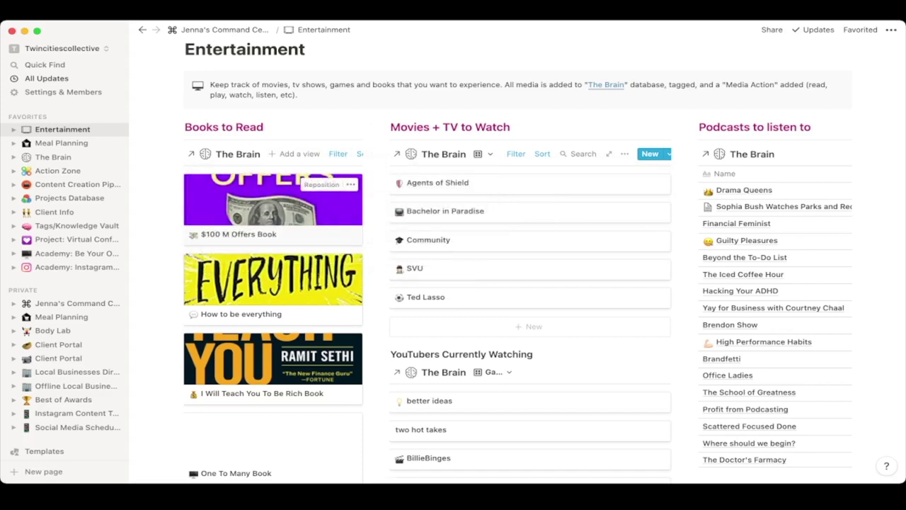
- Open the Projects Database and browse its gallery of home, content and academy projects with their goals and progress bars
click(64, 198)
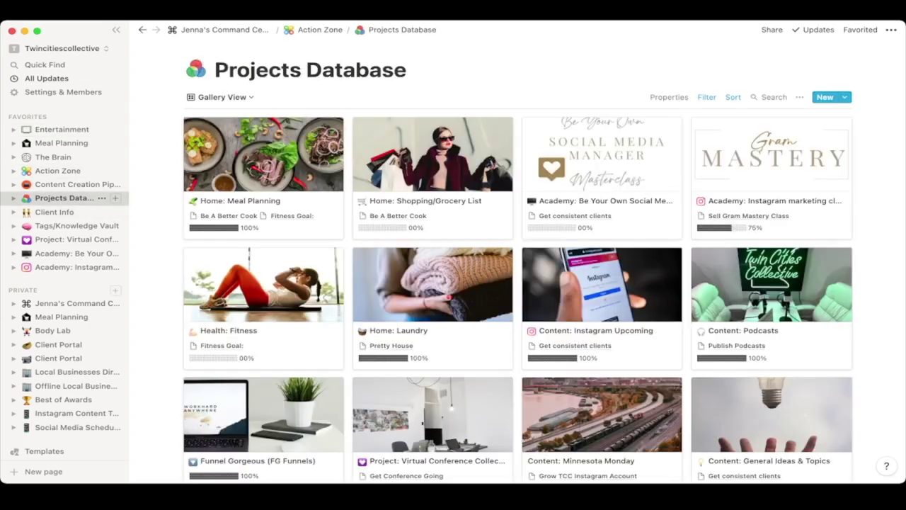
scroll(431, 177, down, 10)
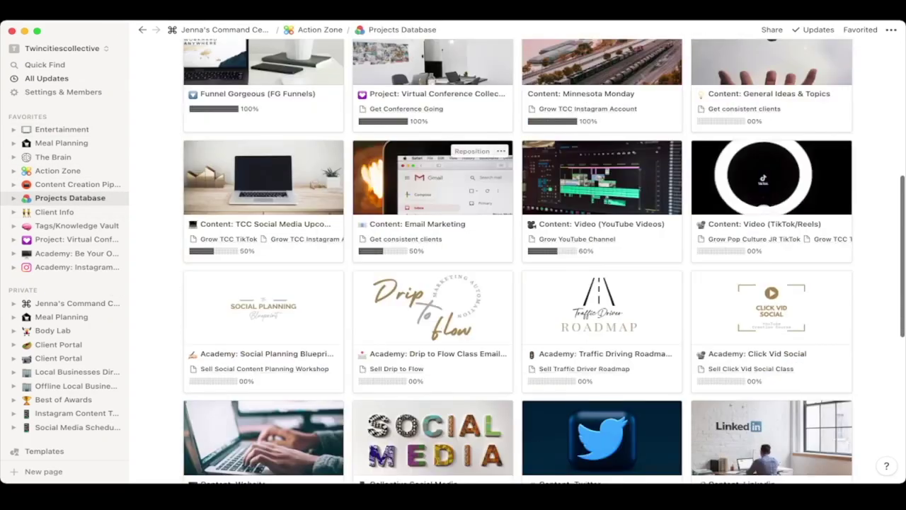
scroll(432, 177, down, 10)
scroll(263, 177, up, 9)
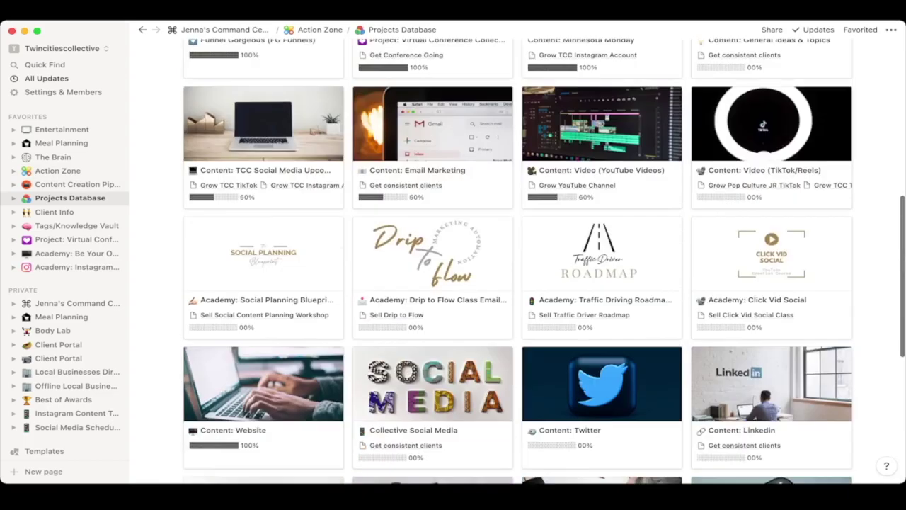
scroll(432, 298, up, 6)
scroll(432, 297, down, 2)
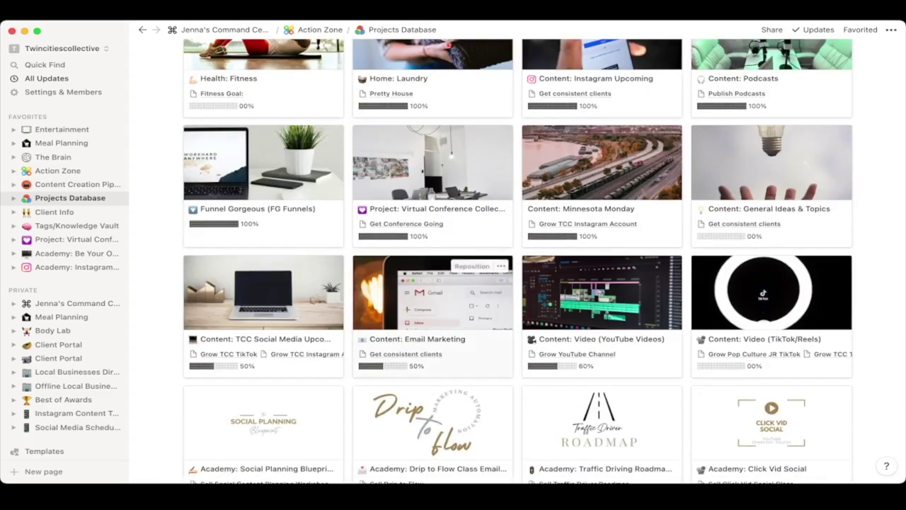
scroll(432, 298, down, 2)
scroll(772, 439, up, 3)
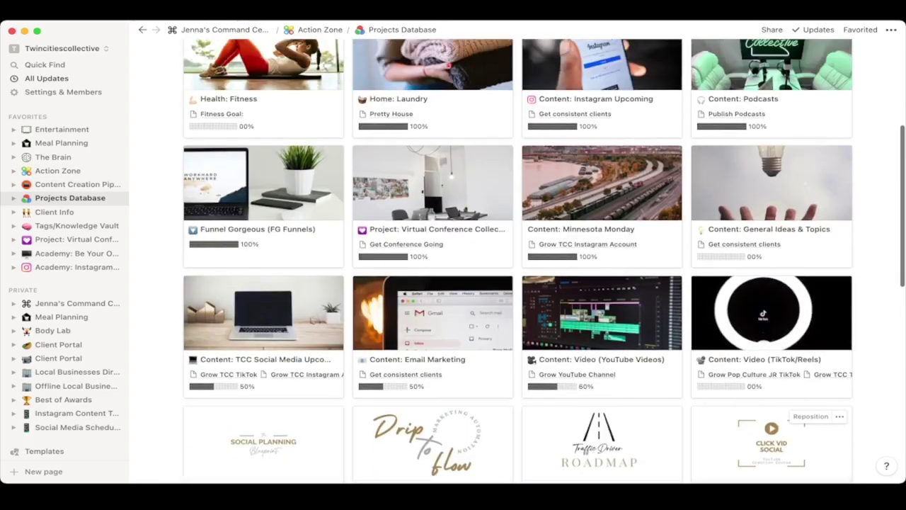
- Open the Academy: Instagram marketing class (Gram Mastery) project and review its properties, relations and nested pages
click(75, 267)
scroll(516, 283, down, 4)
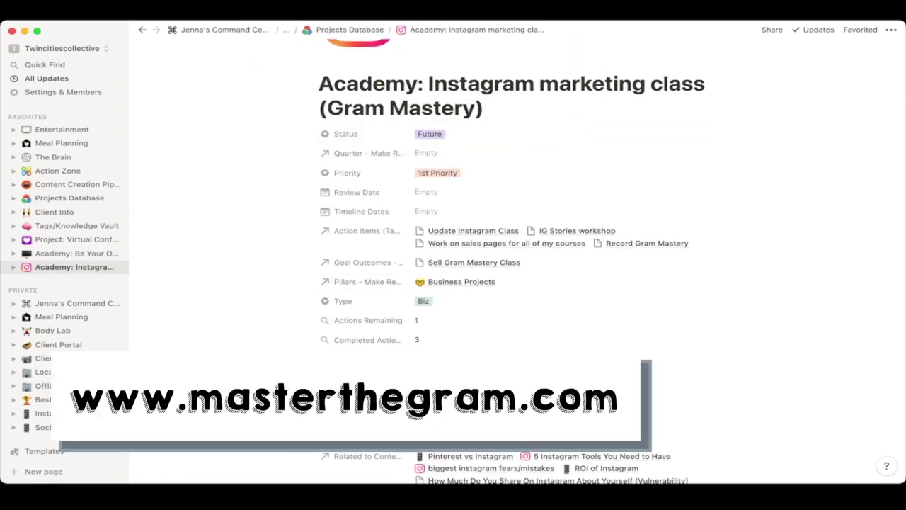
scroll(424, 240, down, 10)
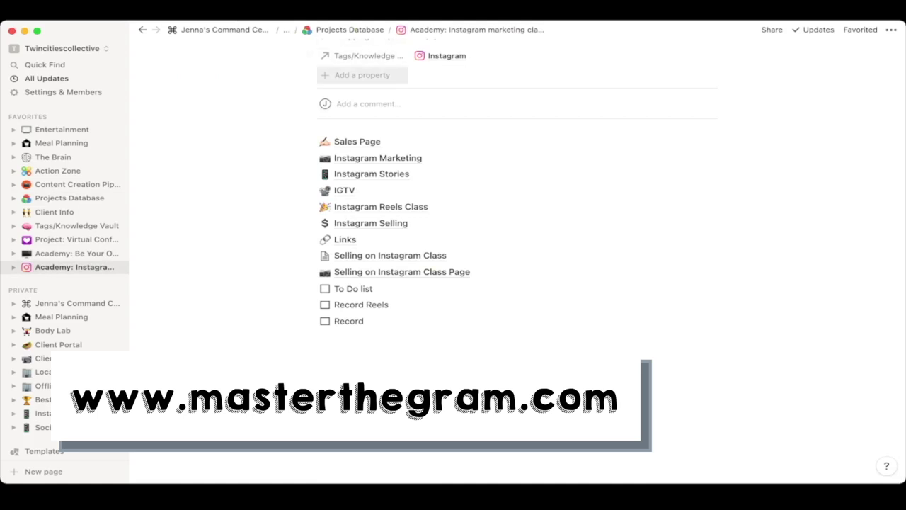
- Open the nested Instagram Marketing page and look over the lessons and their sections in the Show All table
click(377, 158)
scroll(424, 283, down, 5)
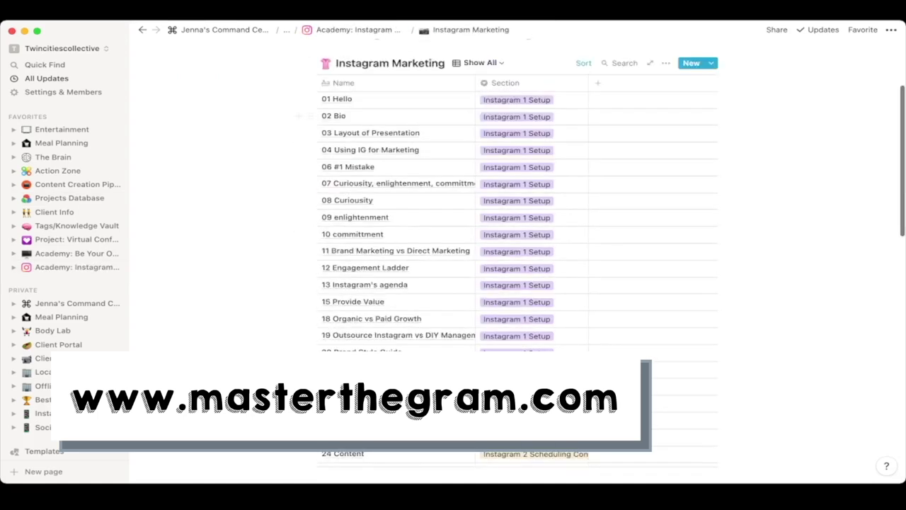
scroll(425, 283, up, 3)
scroll(425, 283, up, 2)
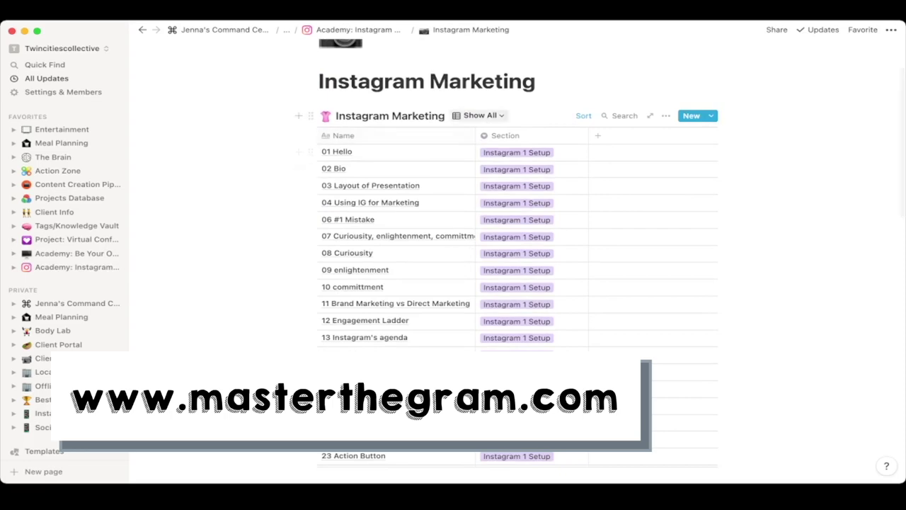
- Switch the Instagram Marketing database to its Gallery view and browse the slide cards
click(476, 115)
click(428, 169)
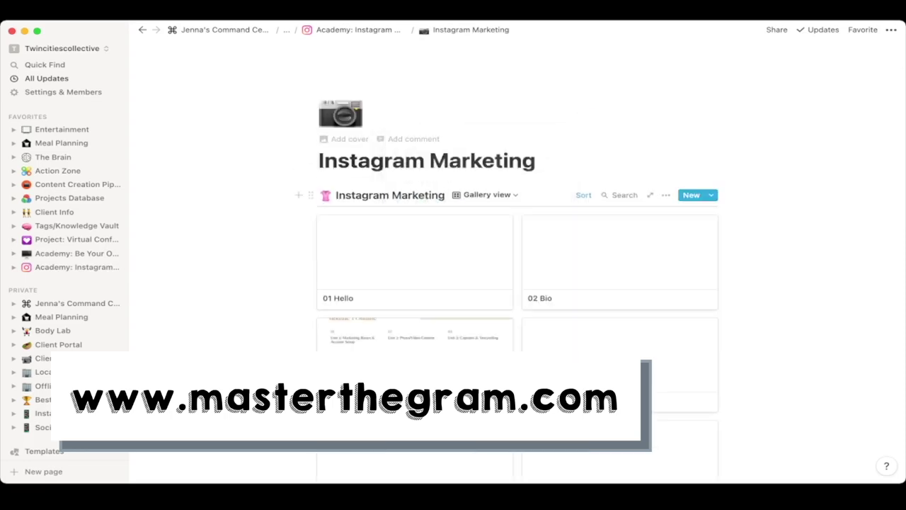
scroll(620, 318, down, 4)
scroll(619, 318, up, 2)
scroll(516, 283, up, 2)
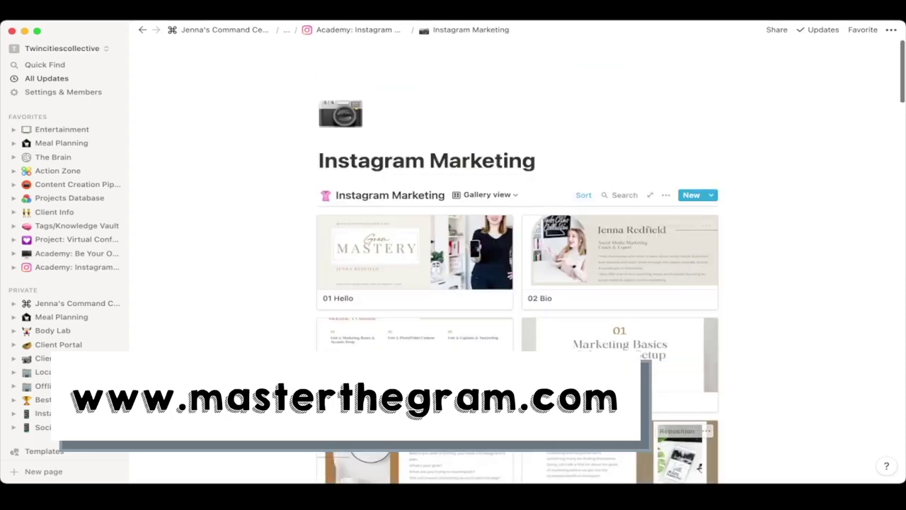
- Return to the Instagram marketing class project and look over its related content and nested pages
click(357, 29)
scroll(517, 283, down, 1)
scroll(517, 283, down, 10)
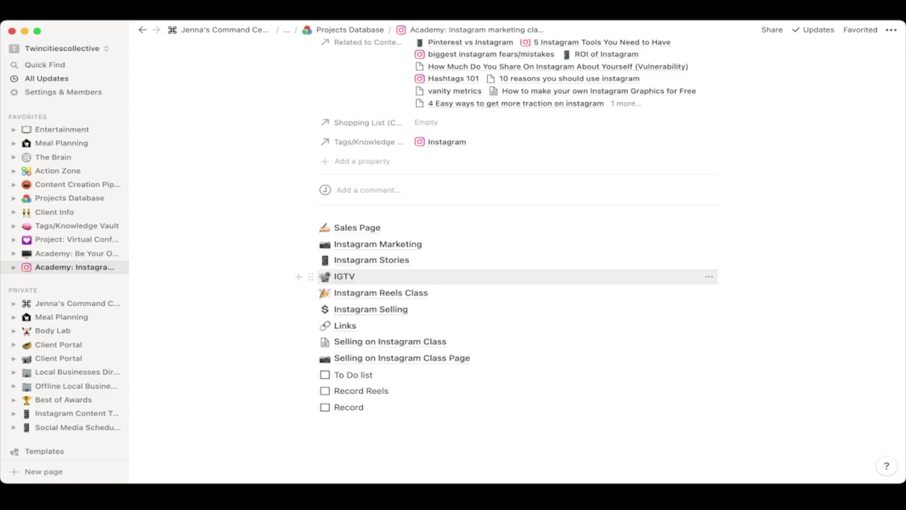
scroll(517, 262, up, 10)
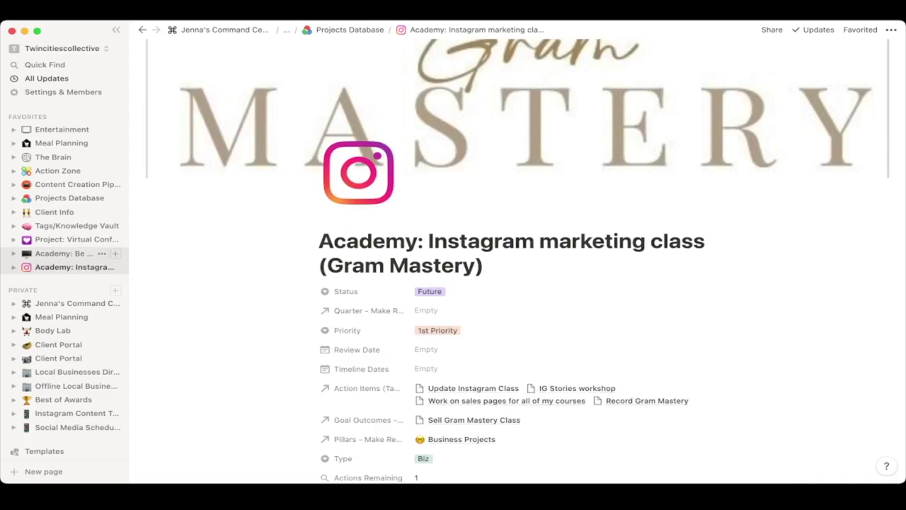
- Open the Be Your Own Social Media Manager Masterclass project and browse the New Masterclass board in its nested NEW page
click(65, 253)
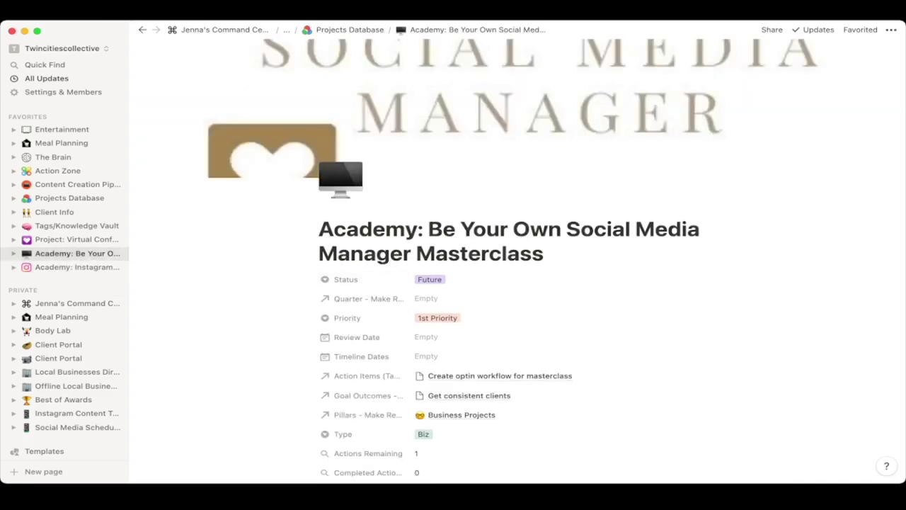
scroll(453, 283, down, 10)
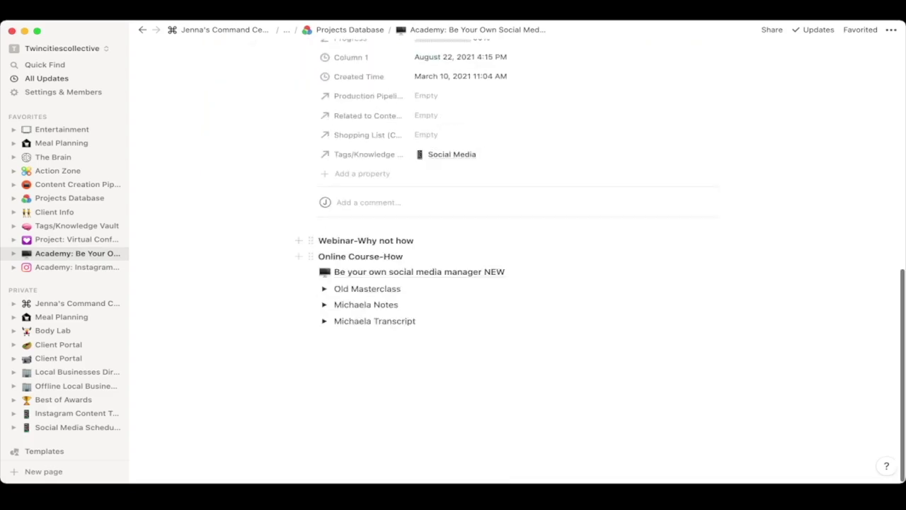
click(419, 272)
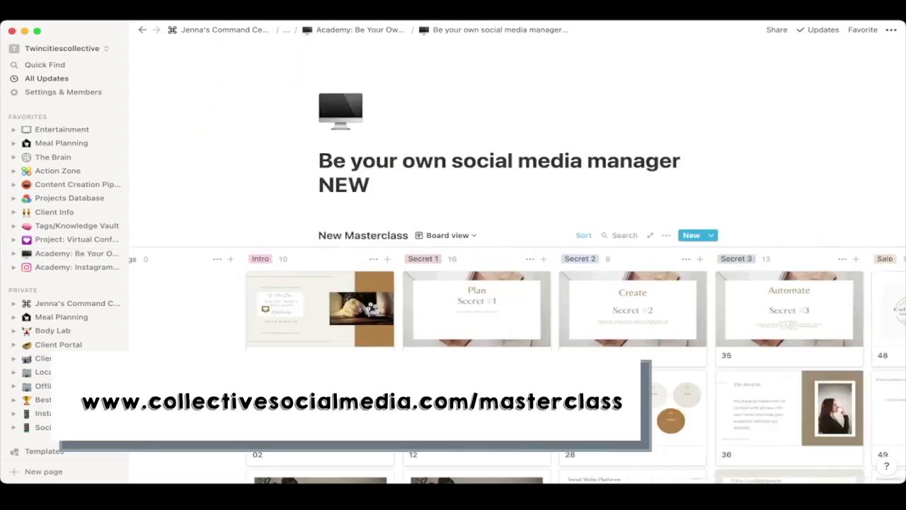
scroll(517, 368, right, 3)
scroll(517, 369, left, 6)
scroll(612, 264, down, 10)
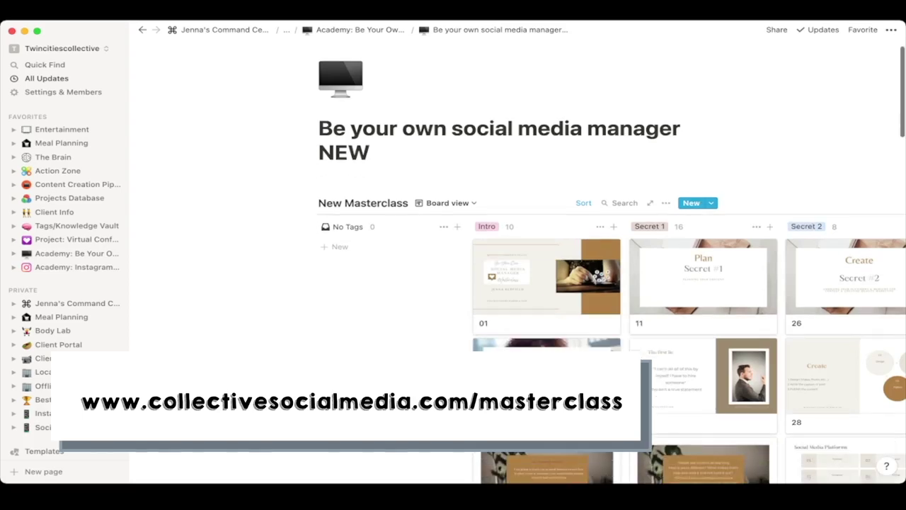
scroll(612, 264, up, 10)
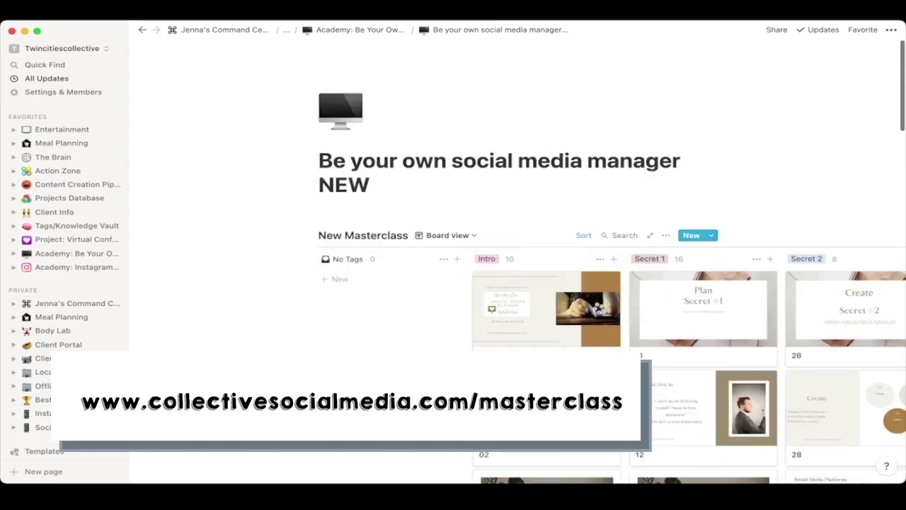
- Leave the masterclass board and open the Action Zone page to review the Today action items
click(359, 30)
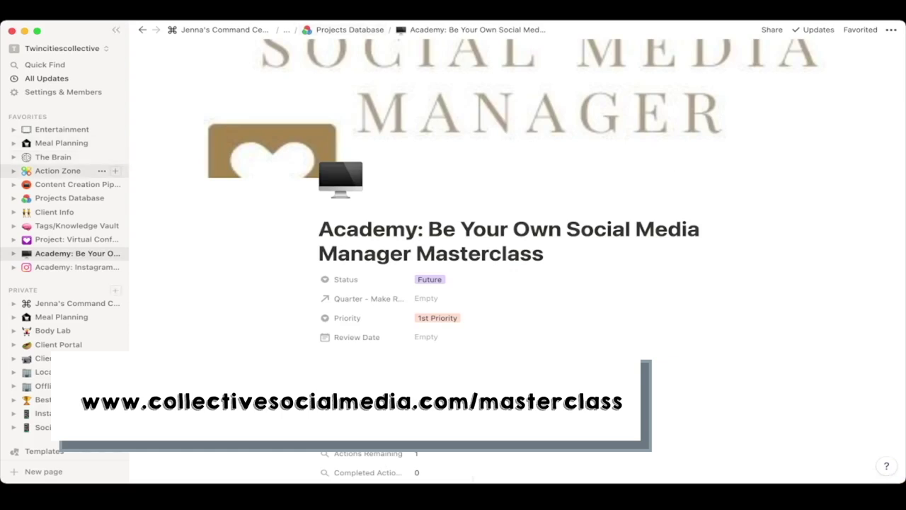
click(58, 170)
scroll(517, 283, down, 5)
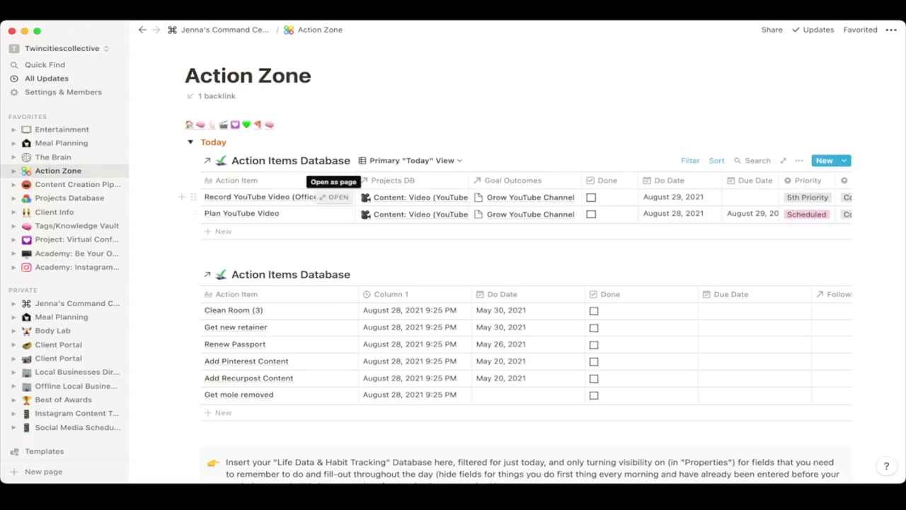
- Look over the Action Zone page, from the Daily Summary and habit tracking databases to the time-horizon lists
scroll(332, 198, down, 10)
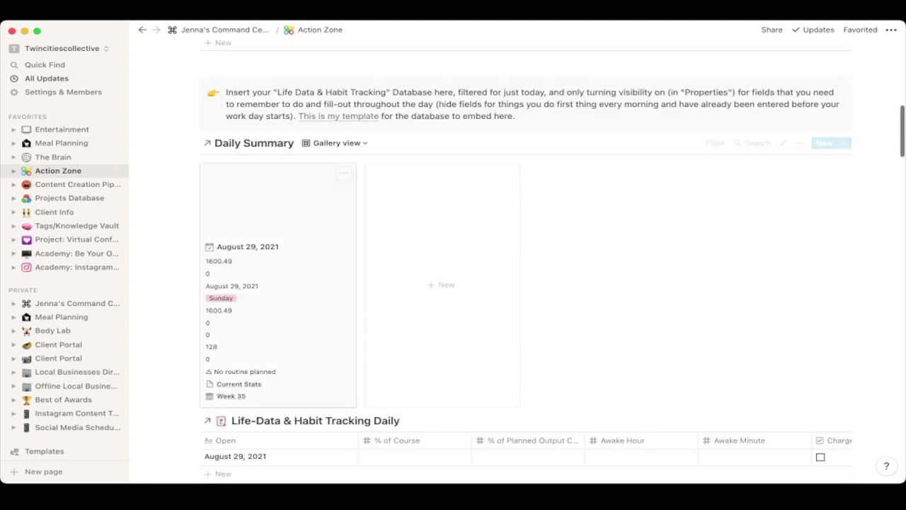
scroll(517, 262, up, 3)
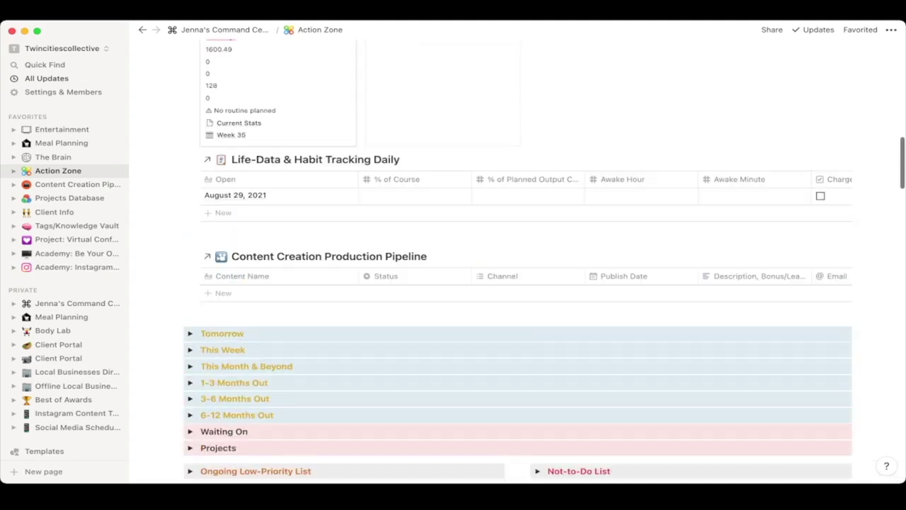
scroll(517, 261, down, 10)
scroll(517, 262, up, 7)
scroll(517, 262, up, 15)
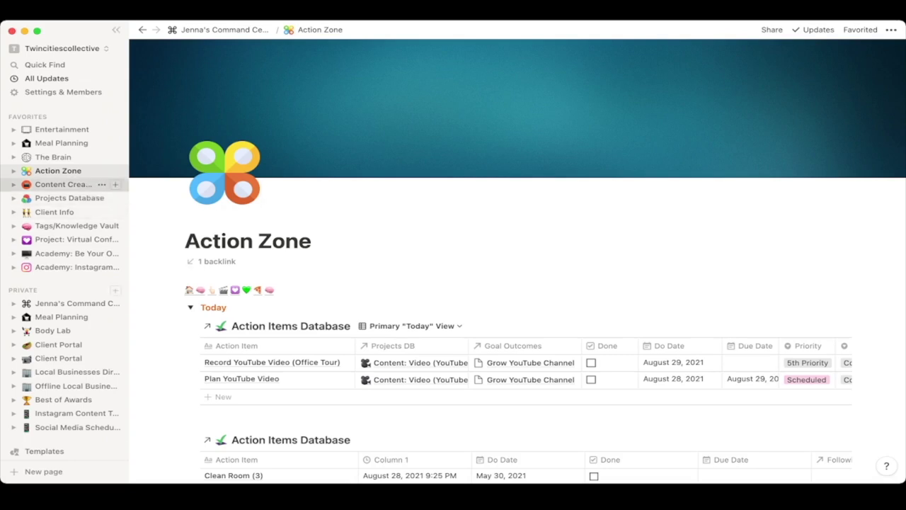
- Open the Content Creation Pipeline page and place the Channel column directly after Status in its Content Ideas table
click(64, 184)
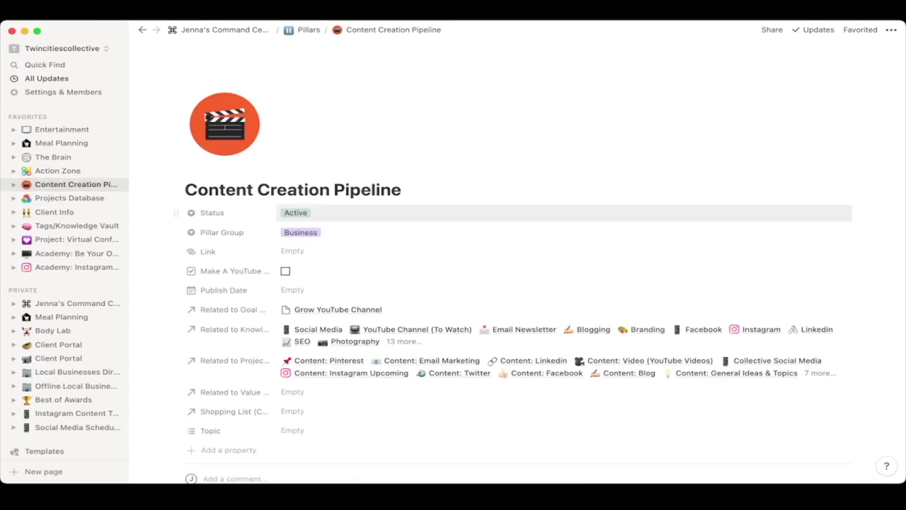
scroll(496, 213, down, 10)
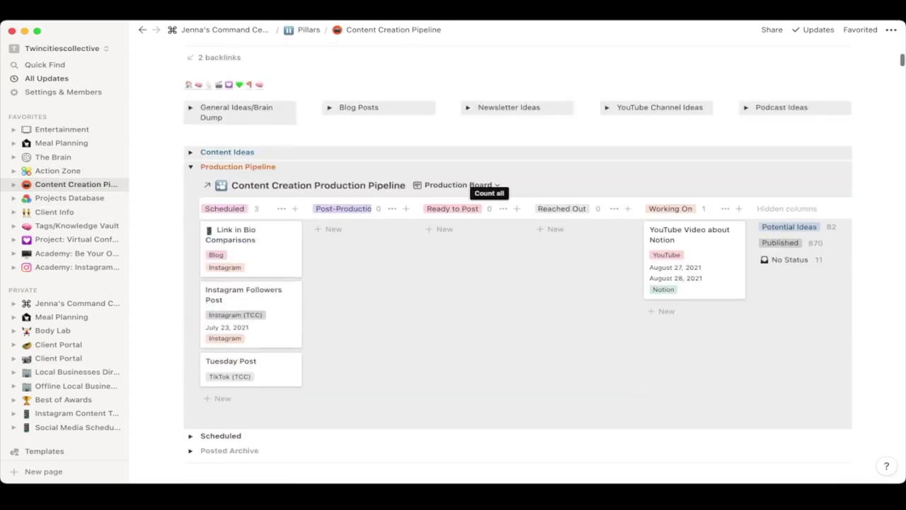
click(190, 152)
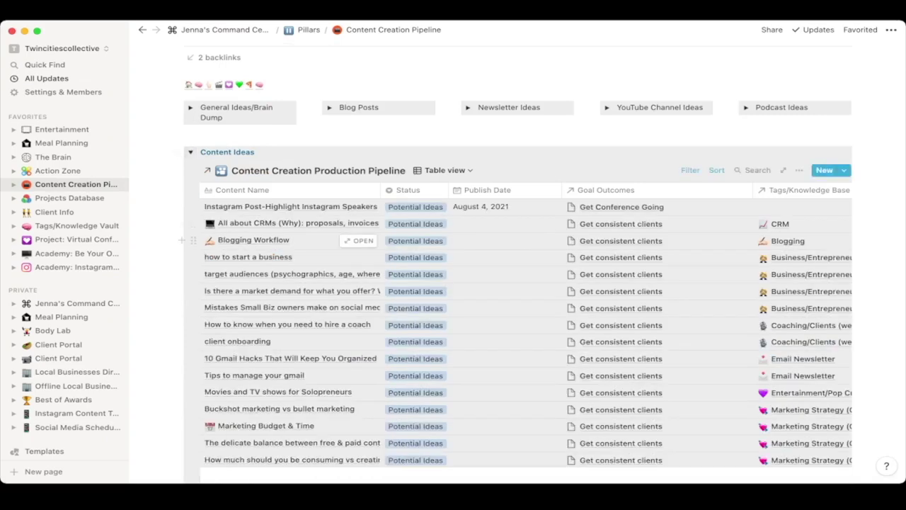
scroll(297, 226, right, 5)
drag(753, 190, 434, 190)
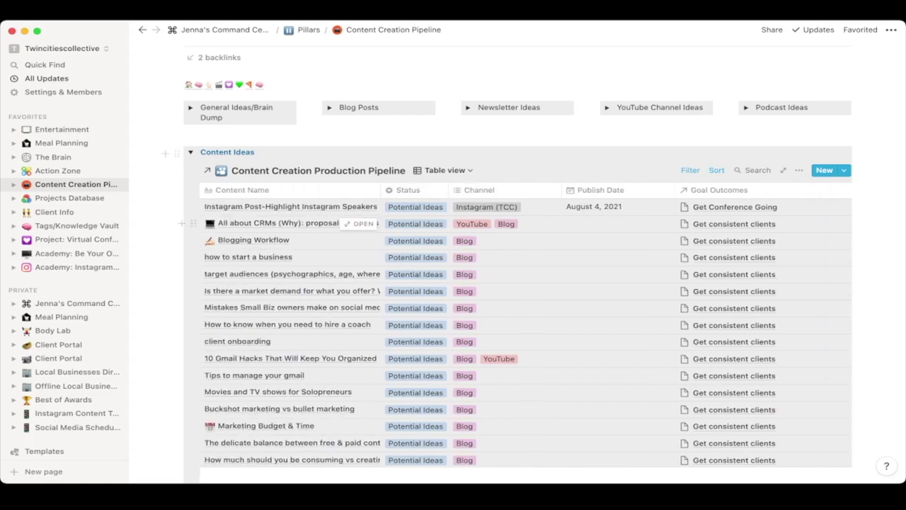
click(190, 152)
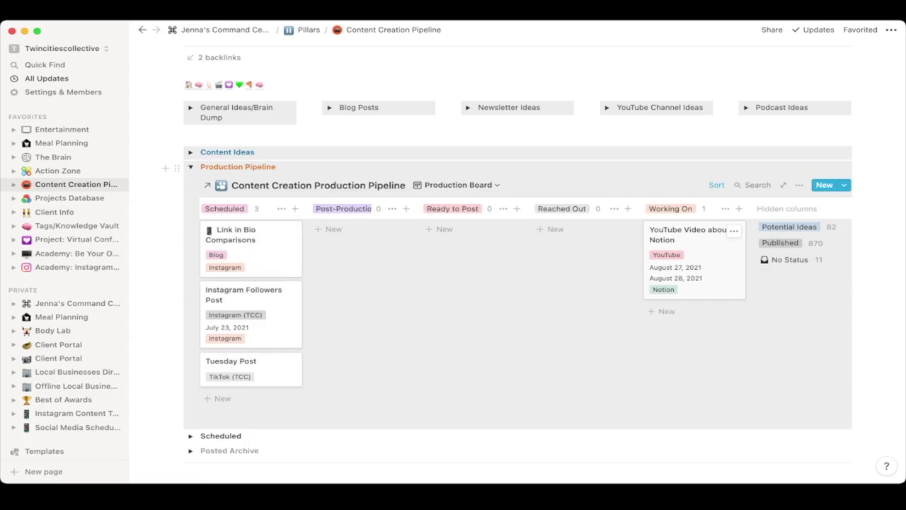
- Expand the Posted Archive section to view the published content table, and collapse it again
scroll(495, 283, down, 5)
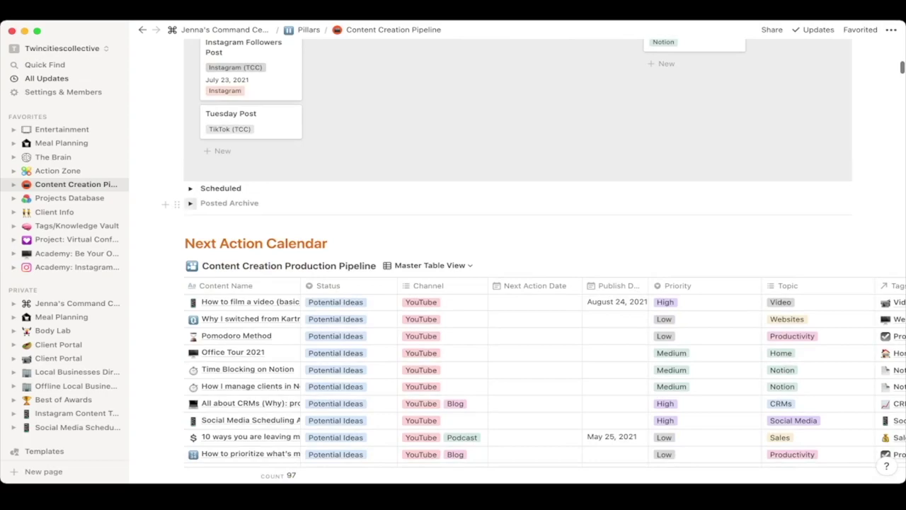
click(189, 203)
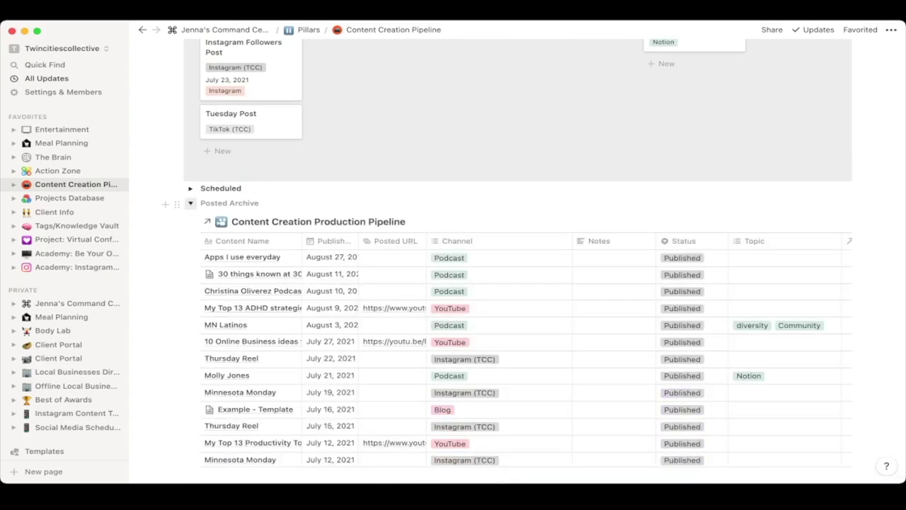
click(190, 203)
- Browse the Published Archives board across its year columns through 2021 and look down the content cards
scroll(495, 283, down, 5)
scroll(495, 283, down, 10)
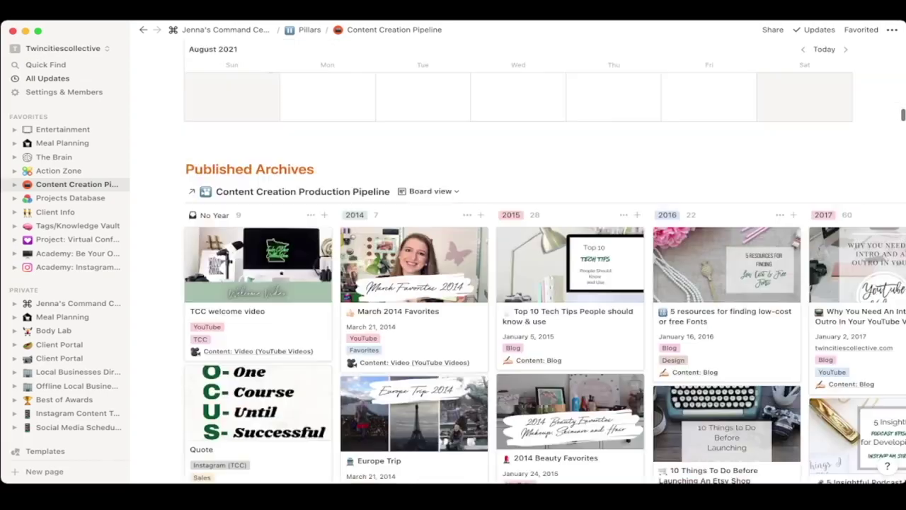
scroll(495, 283, up, 3)
scroll(495, 283, down, 2)
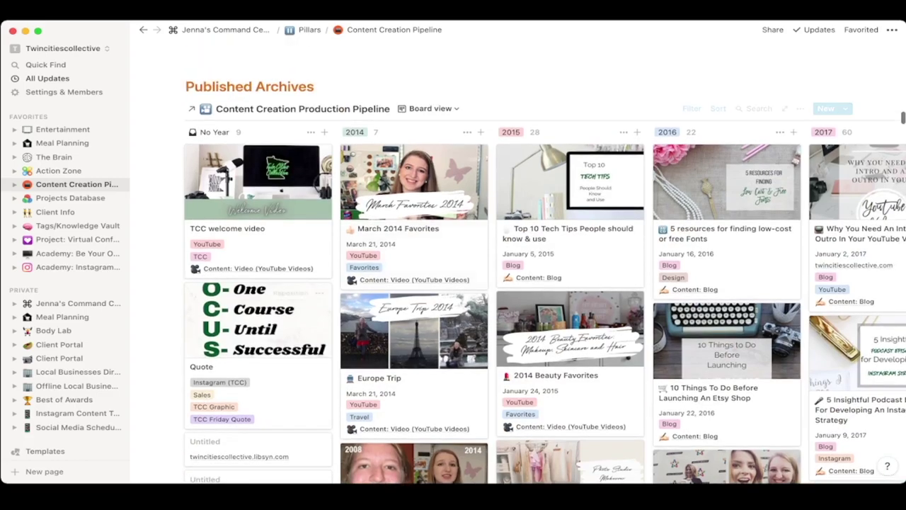
scroll(364, 184, right, 10)
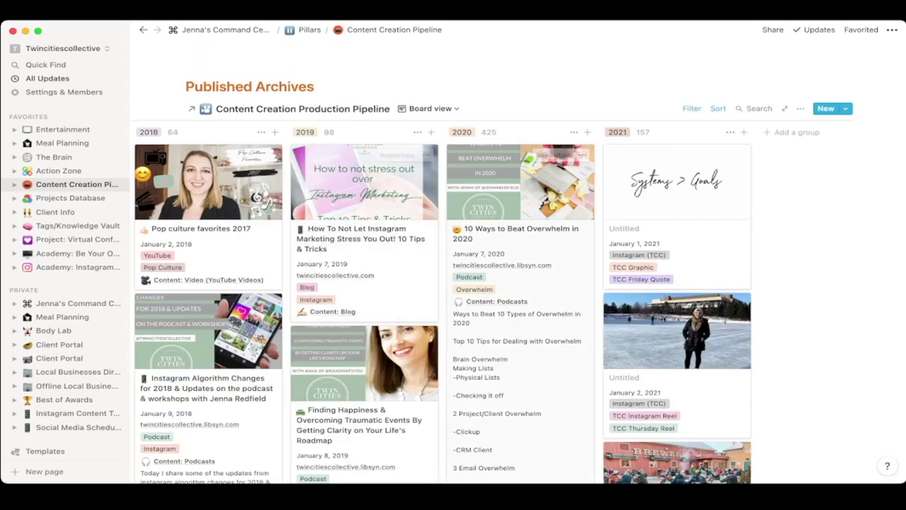
scroll(520, 212, down, 6)
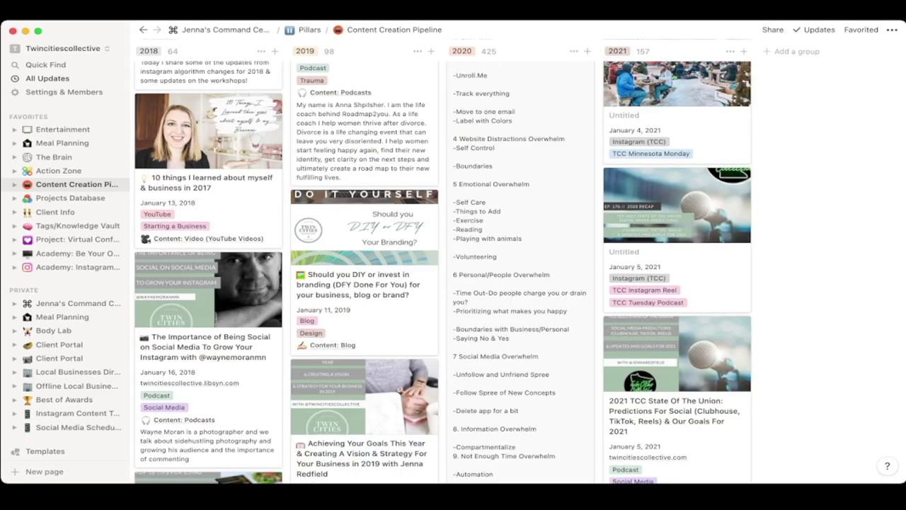
scroll(453, 269, down, 8)
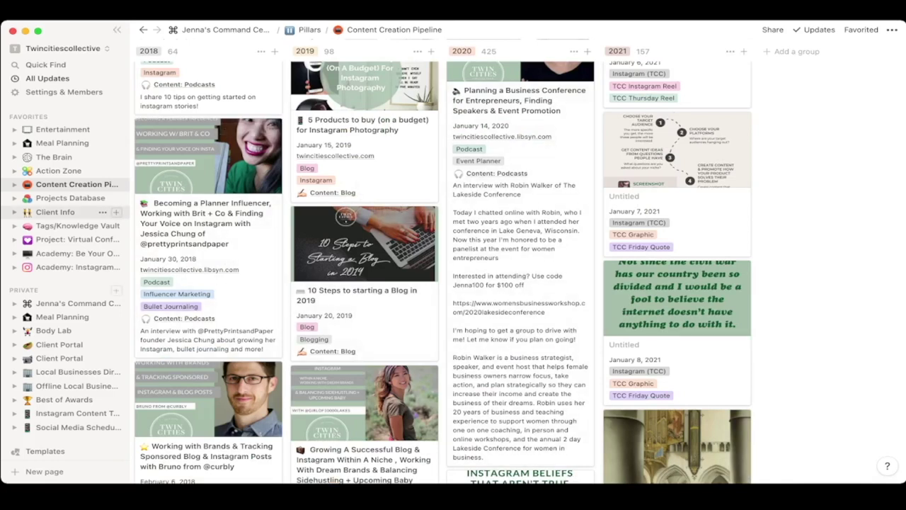
- Open the Client Info database and review one jewelry client's record, including its properties and the embedded intake form, closing it again
click(55, 211)
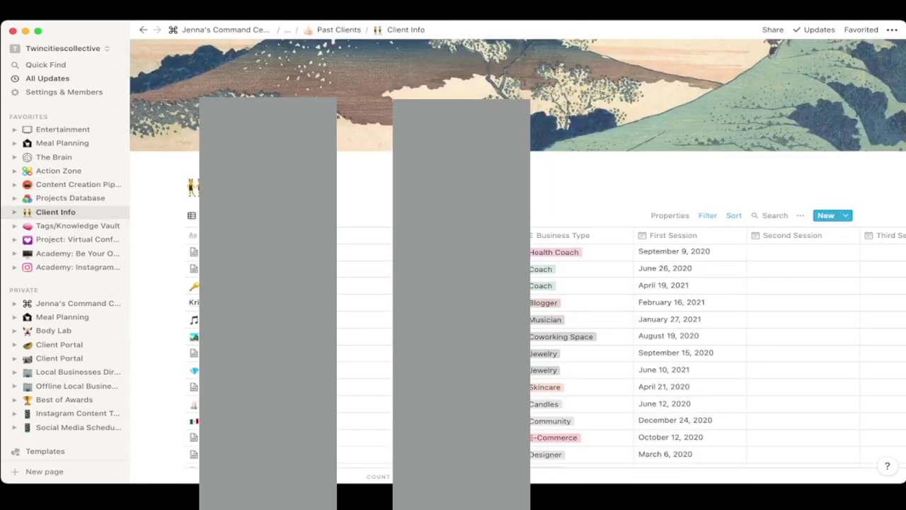
scroll(581, 283, down, 4)
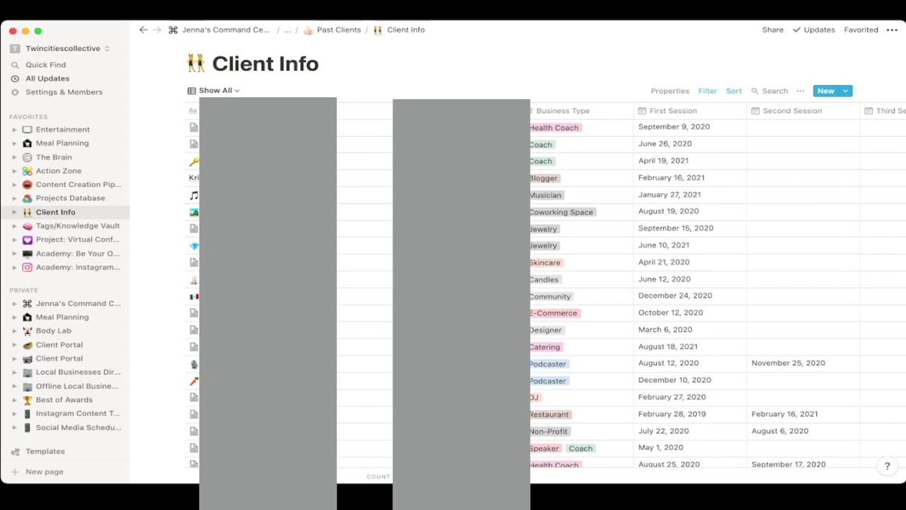
click(381, 228)
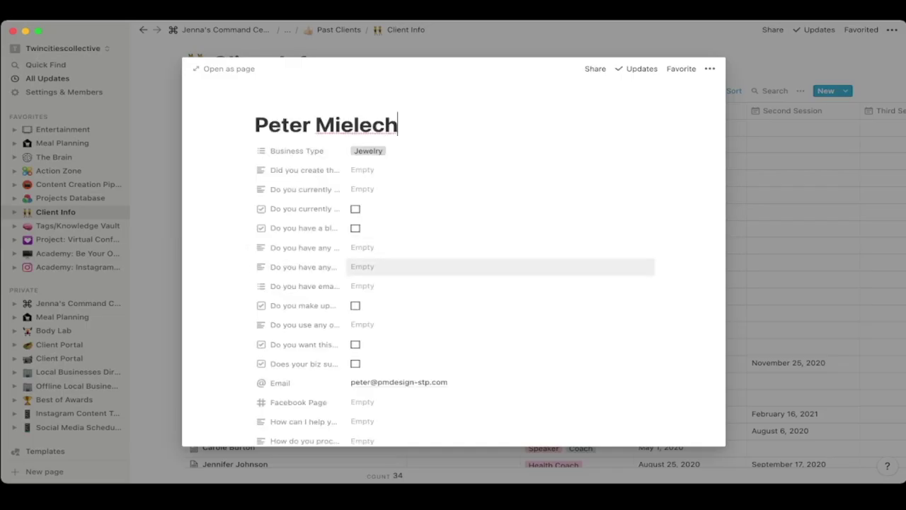
scroll(453, 255, down, 15)
scroll(453, 324, down, 10)
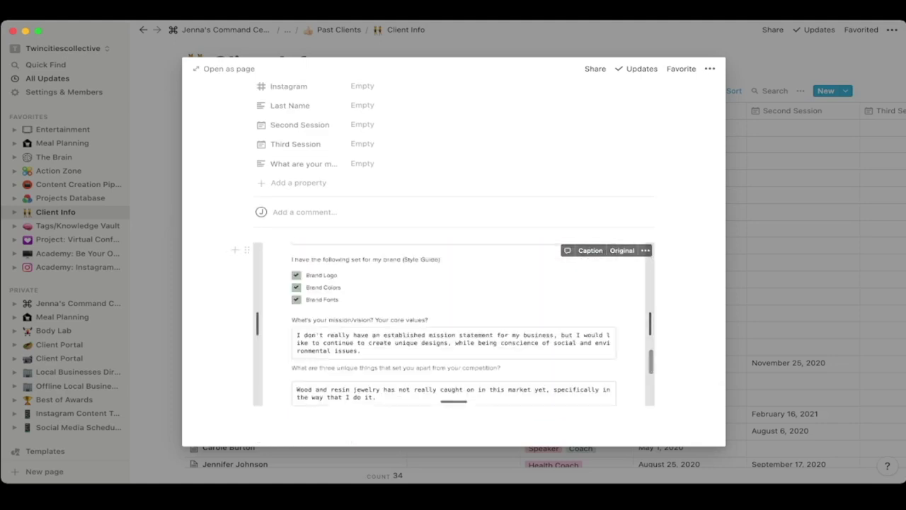
key(Escape)
- Look over the client table and go up through Past Clients to the parent Clients page
scroll(708, 283, down, 5)
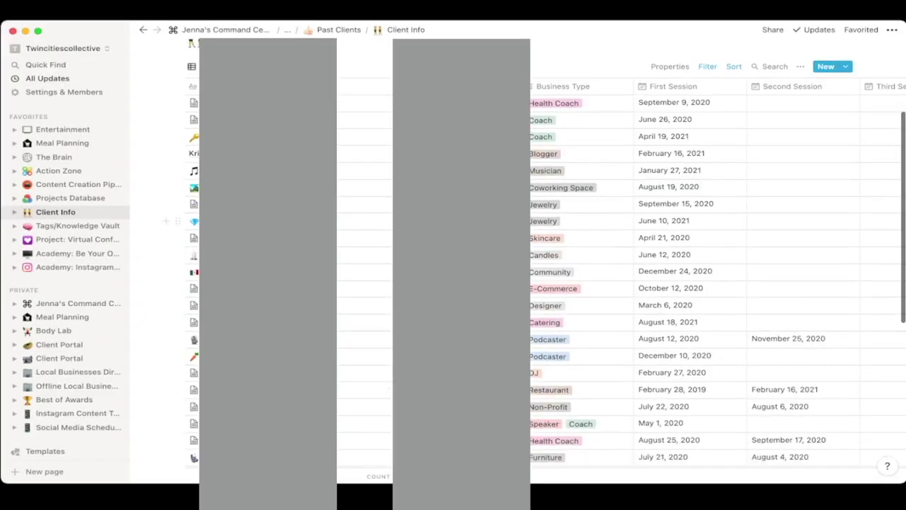
scroll(708, 283, up, 7)
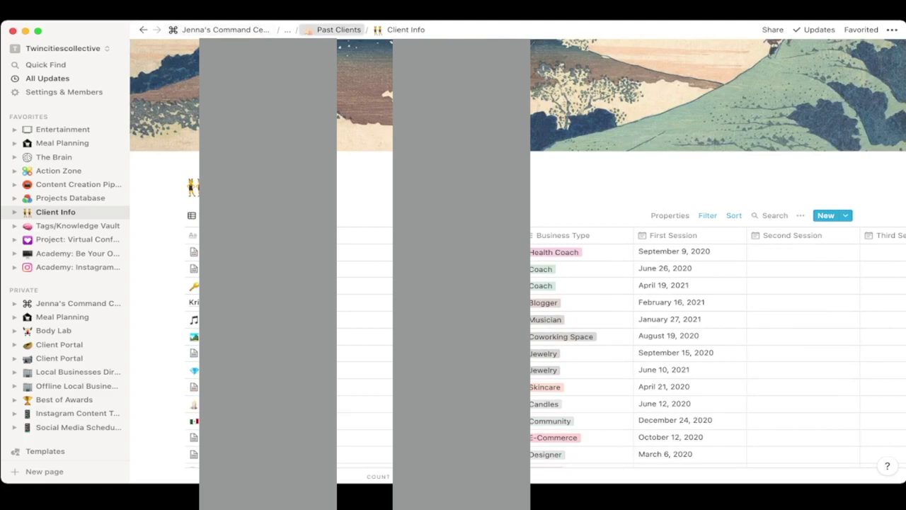
click(333, 29)
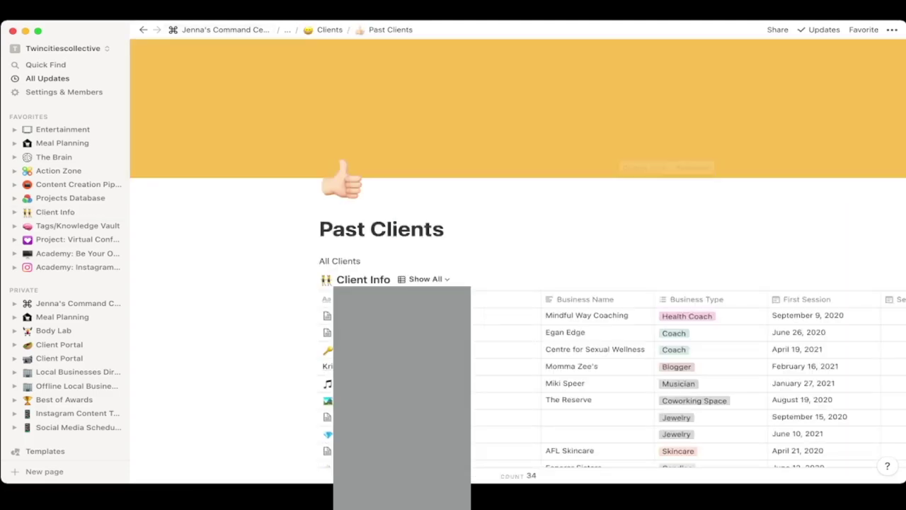
click(329, 30)
scroll(517, 283, down, 3)
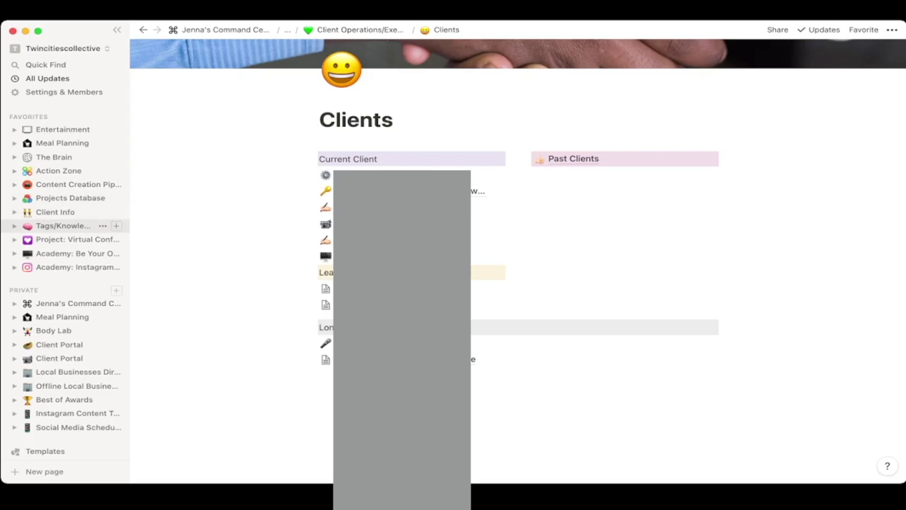
- From the main command center page, search for "produc", open the Products I own database and browse its Location/Room board
click(70, 303)
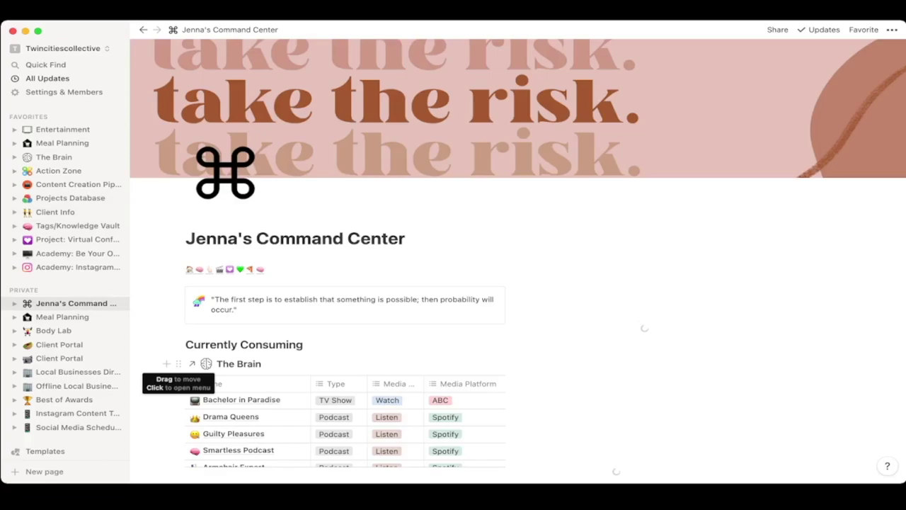
click(43, 65)
text(p)
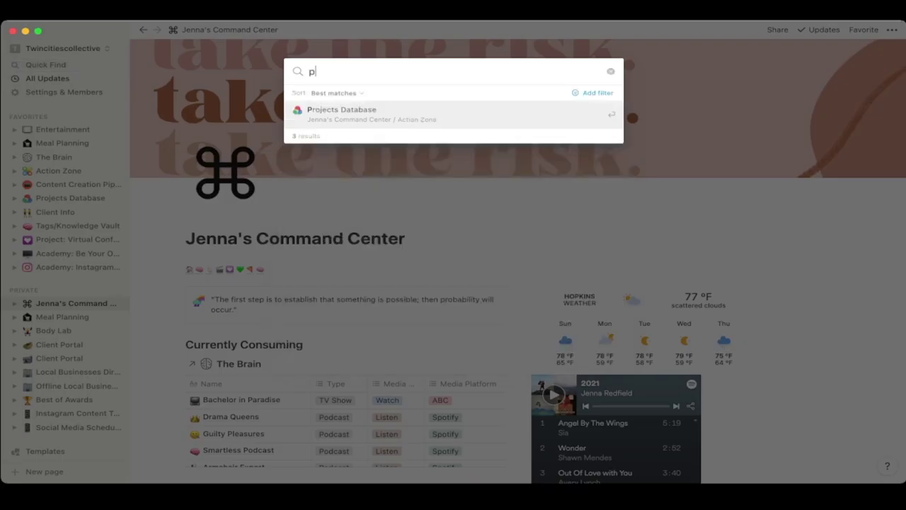
text(roduc)
key(Return)
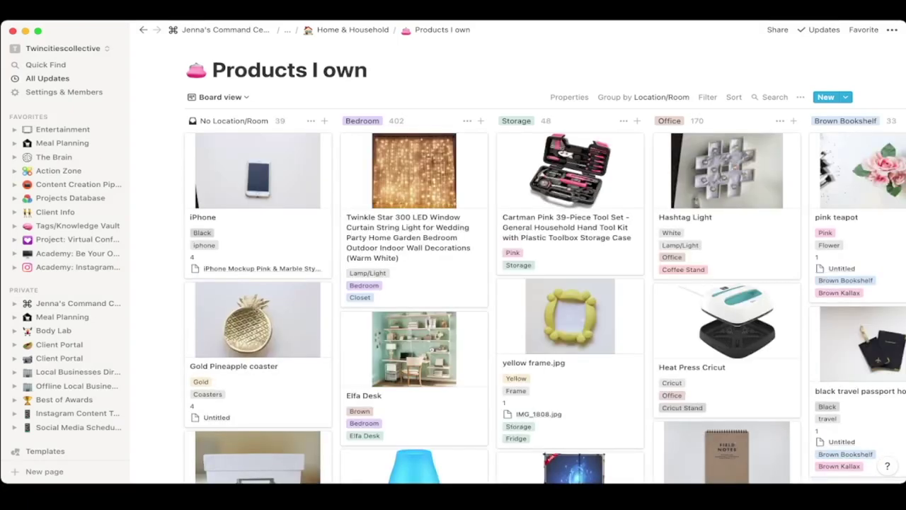
scroll(630, 145, right, 10)
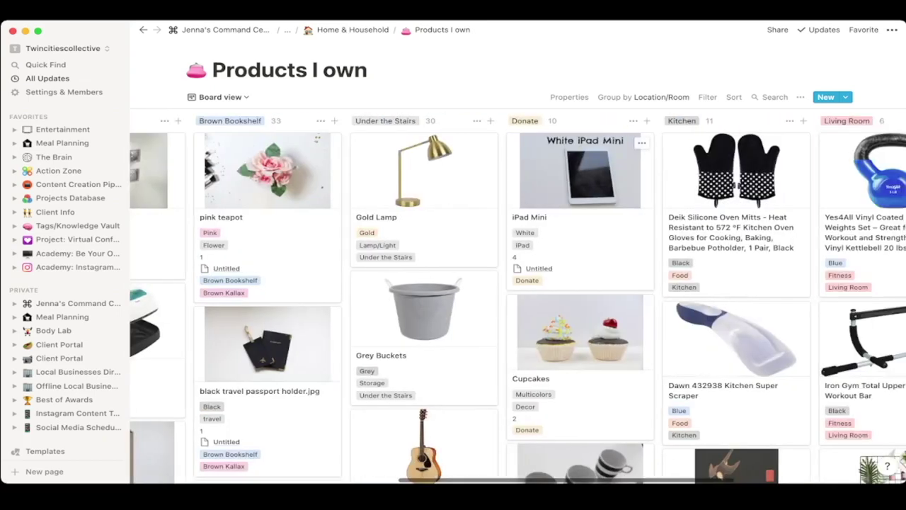
scroll(517, 297, right, 5)
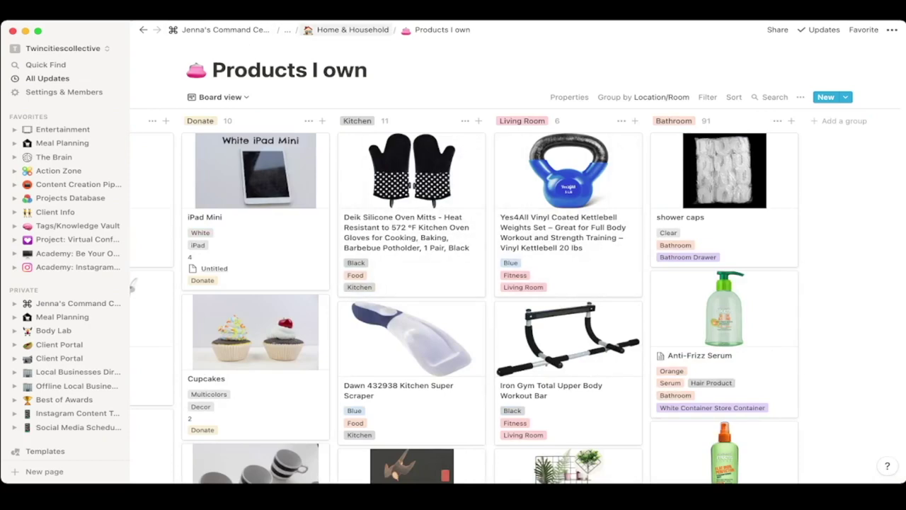
- Open the Beauty & Fashion page within Home & Household and browse its Hair Products and Skincare boards
click(353, 30)
scroll(516, 272, down, 5)
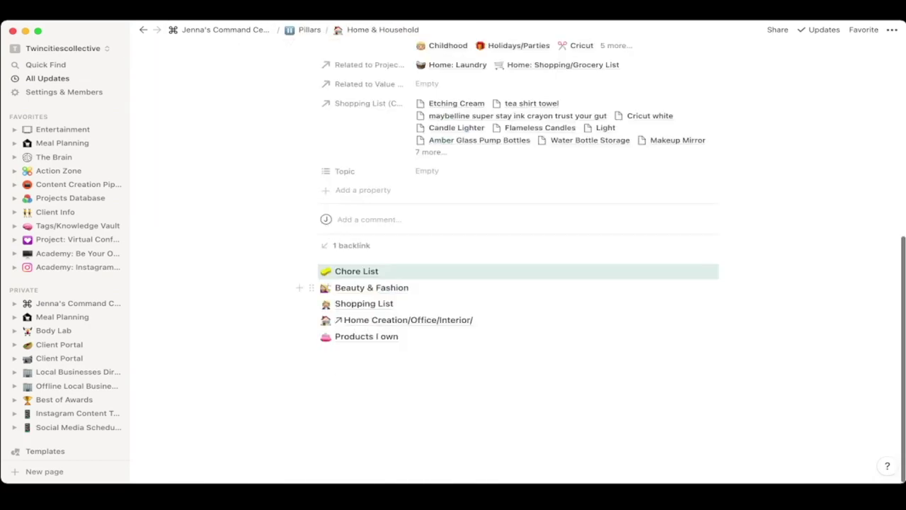
click(372, 288)
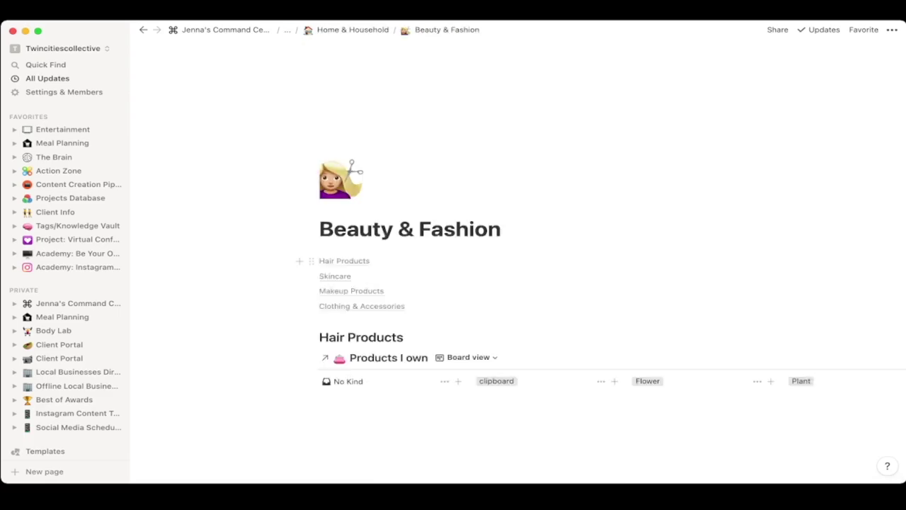
scroll(354, 170, down, 10)
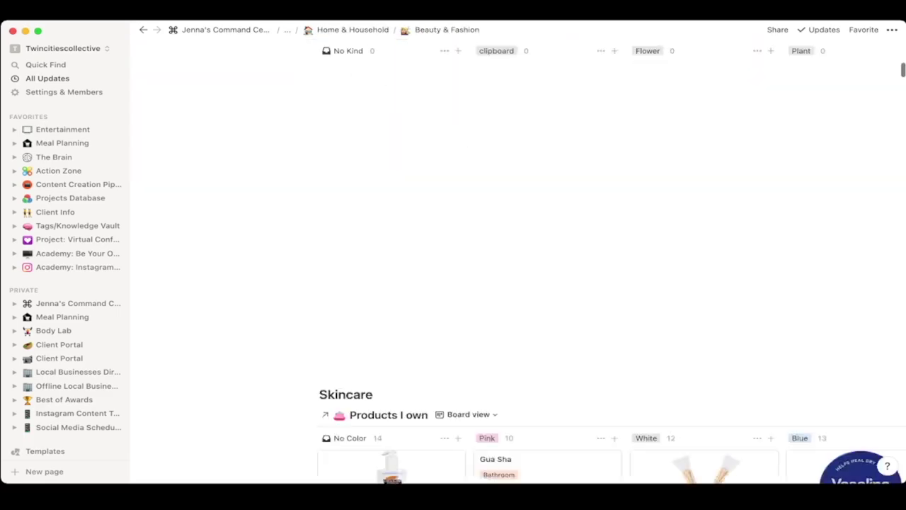
scroll(539, 269, down, 20)
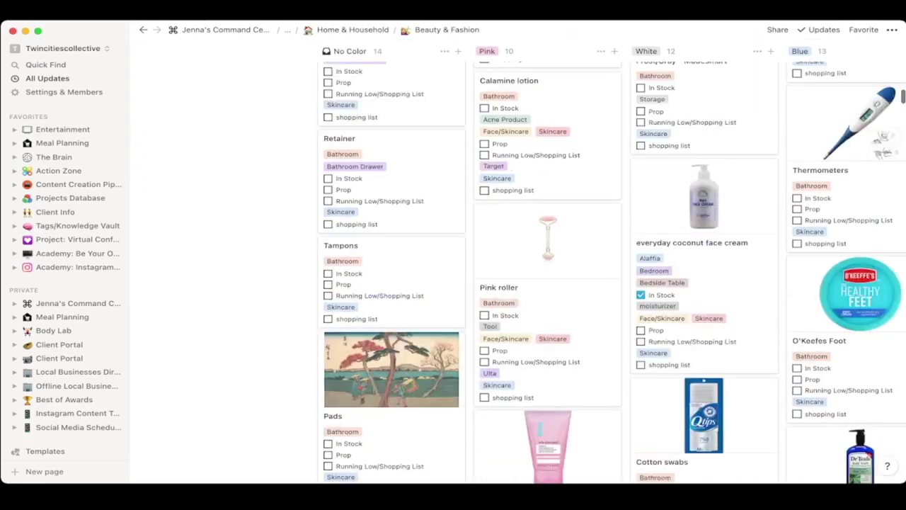
- Browse the Clothing & Accessories board on the Beauty & Fashion page across its color columns
scroll(702, 53, down, 15)
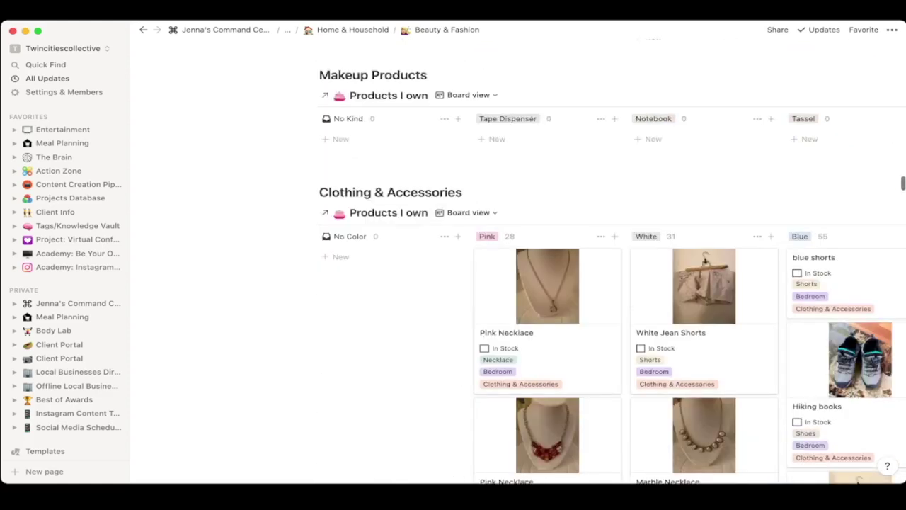
scroll(516, 276, right, 10)
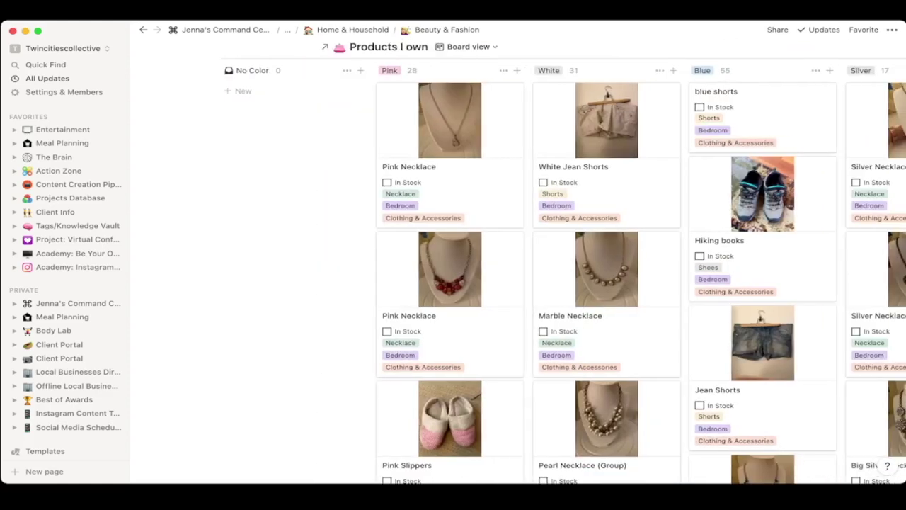
scroll(517, 276, right, 20)
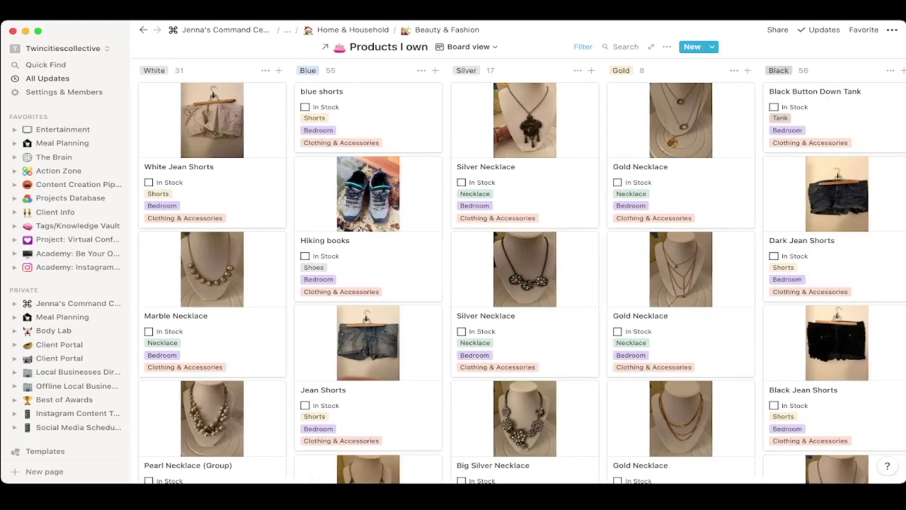
- Look down the clothing board's Black, Purple, Green and Grey columns and return to the start of the Beauty & Fashion page
scroll(408, 269, down, 20)
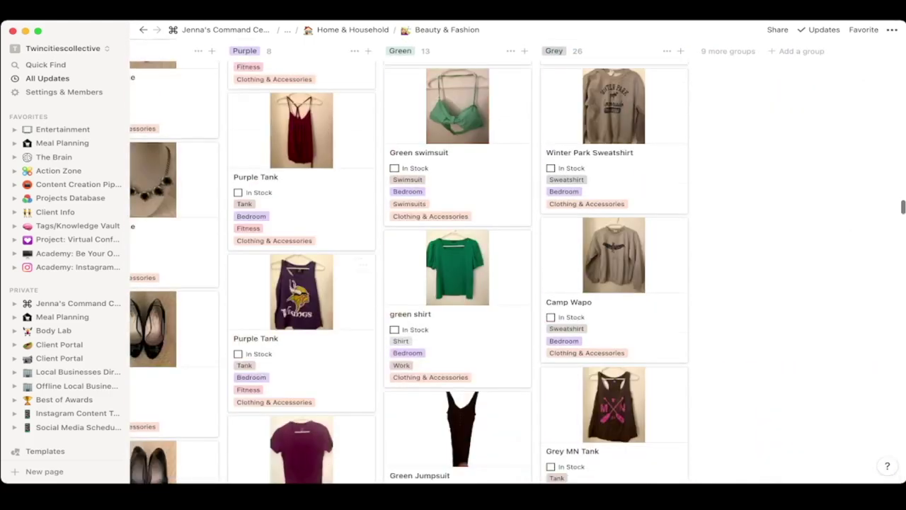
scroll(408, 269, down, 20)
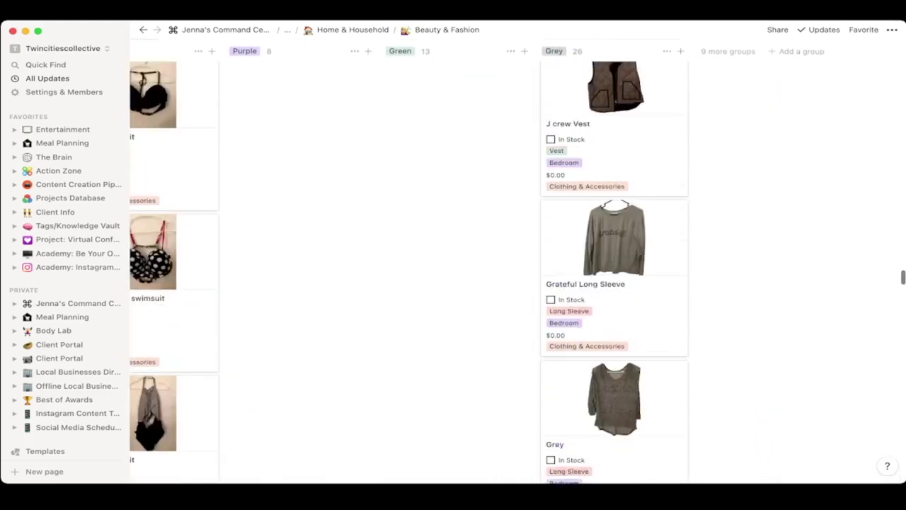
scroll(408, 269, down, 20)
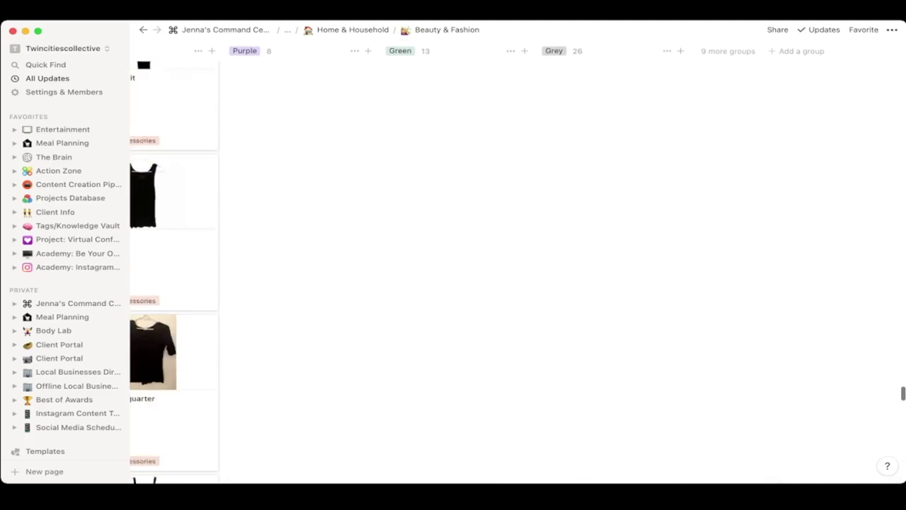
scroll(408, 269, up, 20)
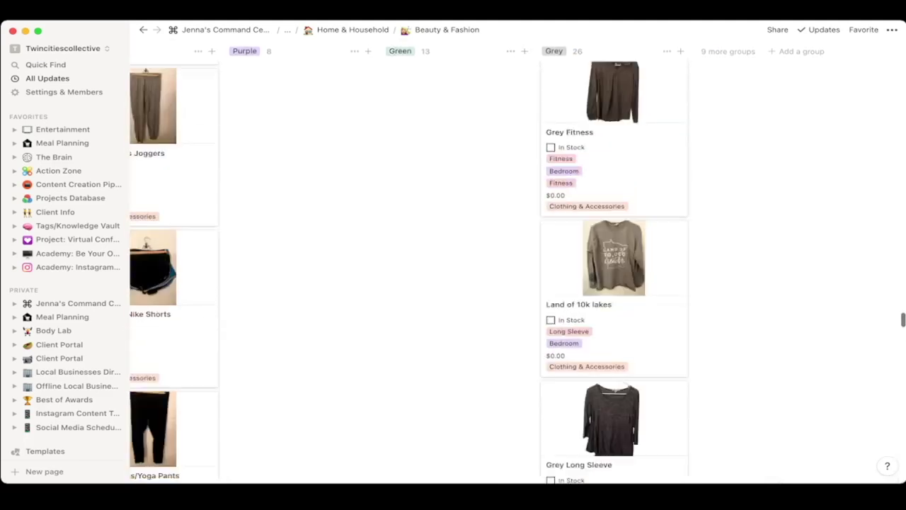
scroll(408, 269, up, 20)
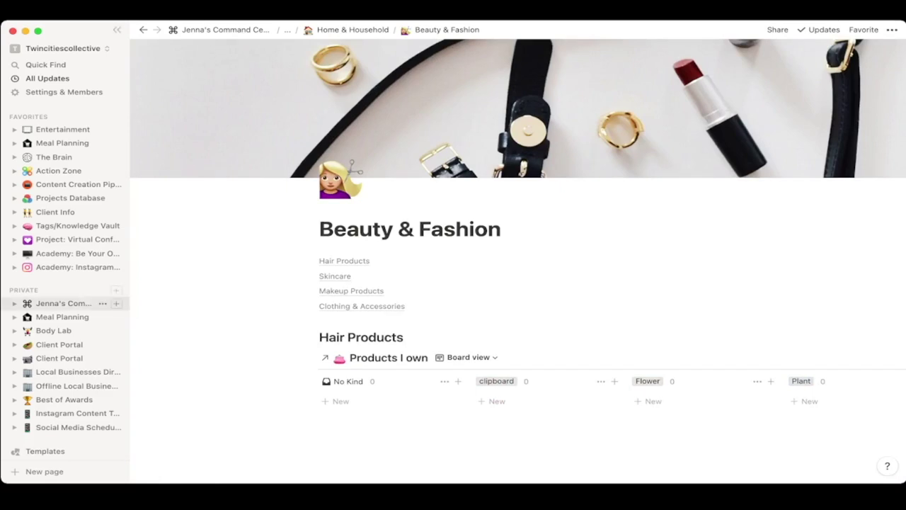
- Open the main command center page and look through its Currently Consuming list of shows, podcasts, channels and books
click(63, 303)
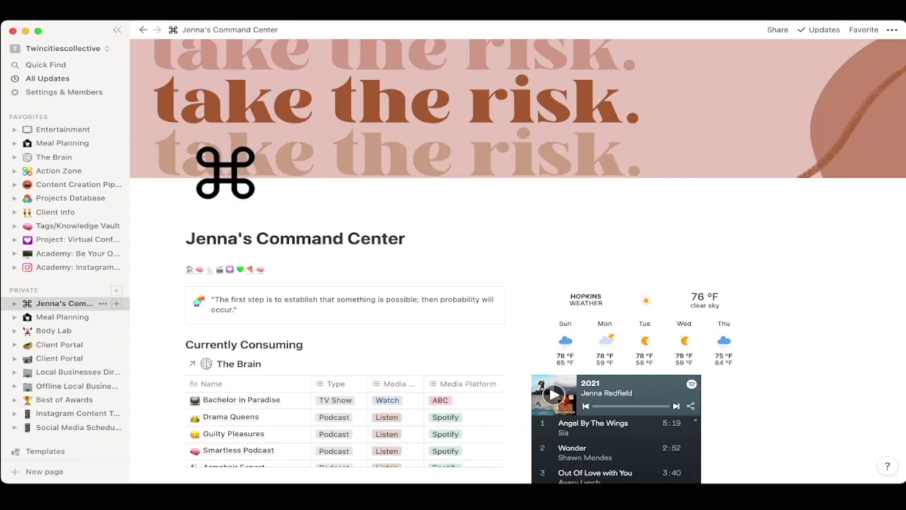
scroll(518, 261, down, 10)
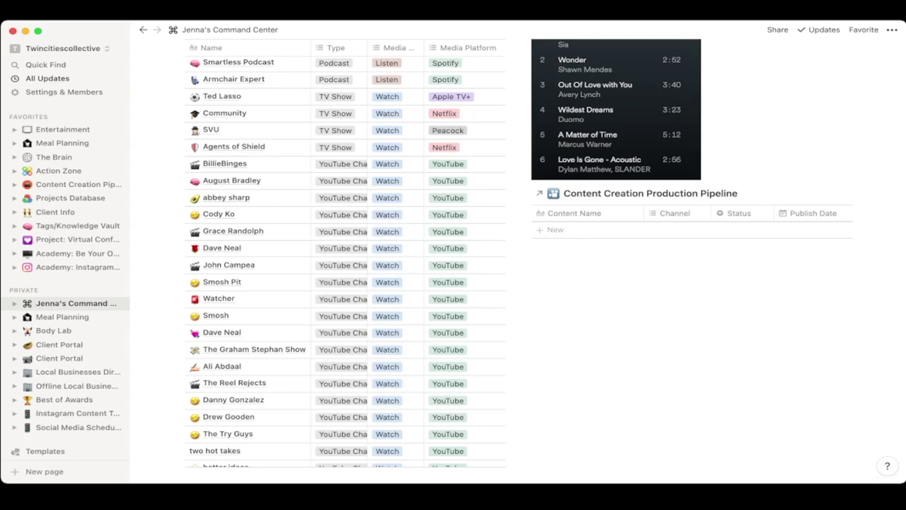
scroll(297, 265, down, 3)
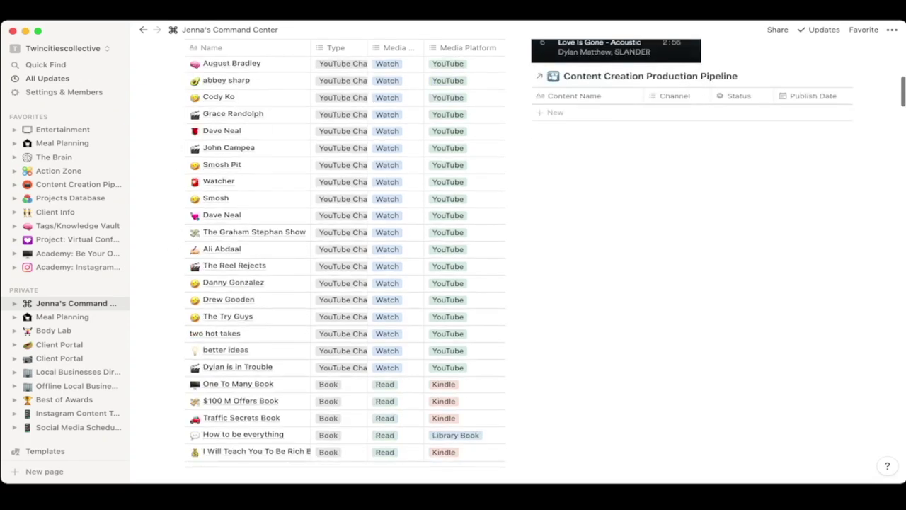